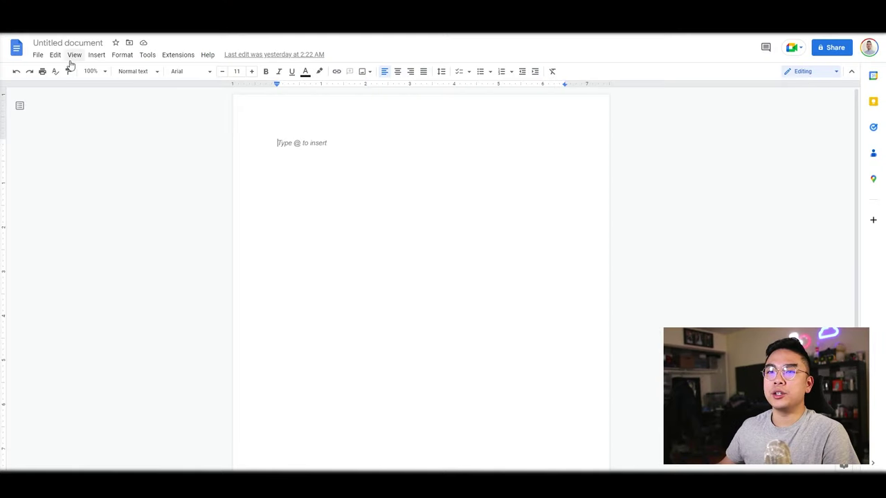
Step: Set the page's top margin to 0.5 inches in Page setup
left_click(38, 57)
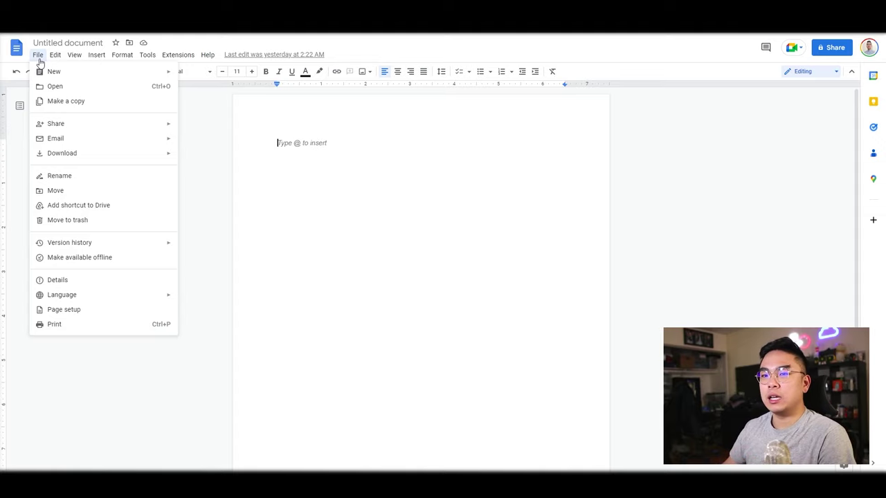
left_click(110, 311)
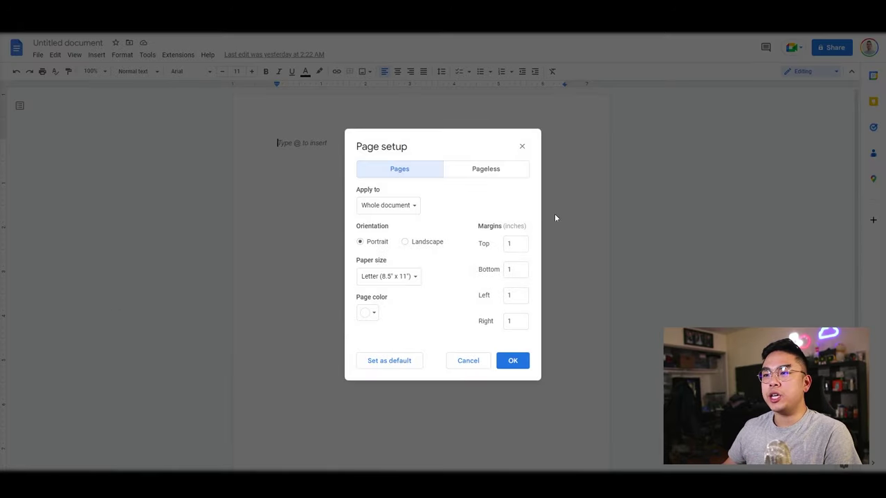
left_click(516, 248)
type("0.5")
key("Return")
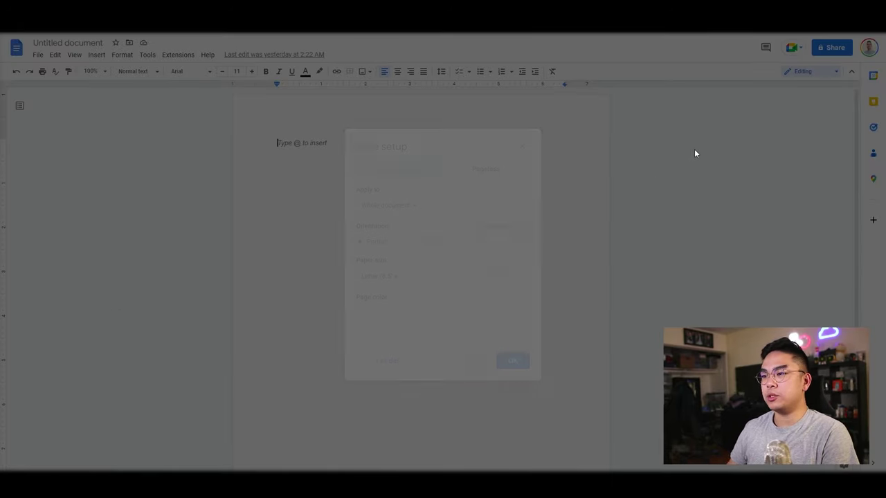
Step: Type the person's name centred in Times New Roman, bold at 20 pt
key("ctrl+shift+e")
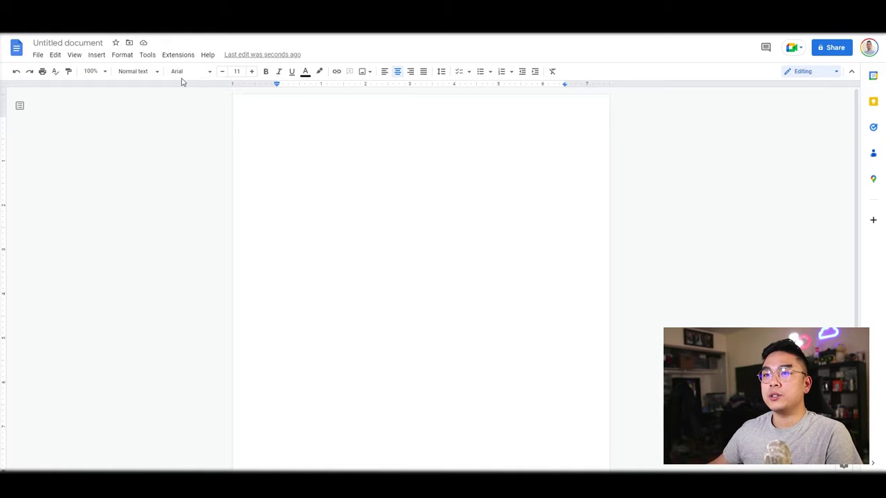
left_click(188, 75)
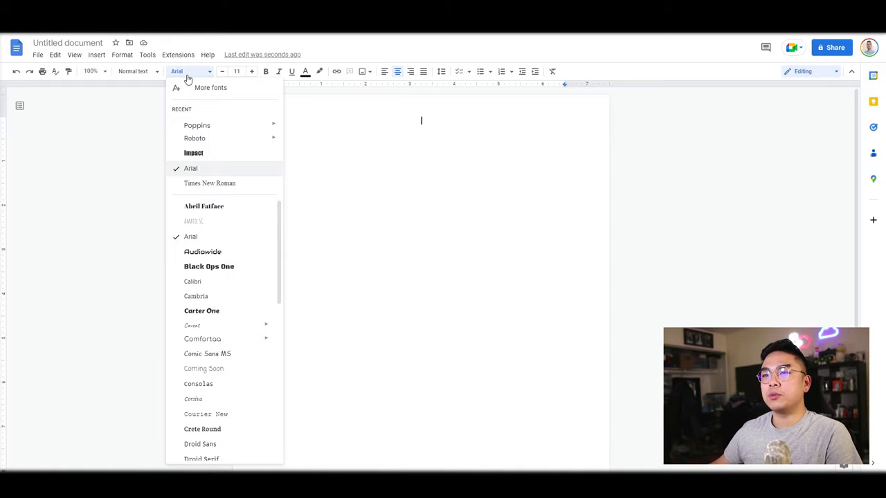
left_click(206, 170)
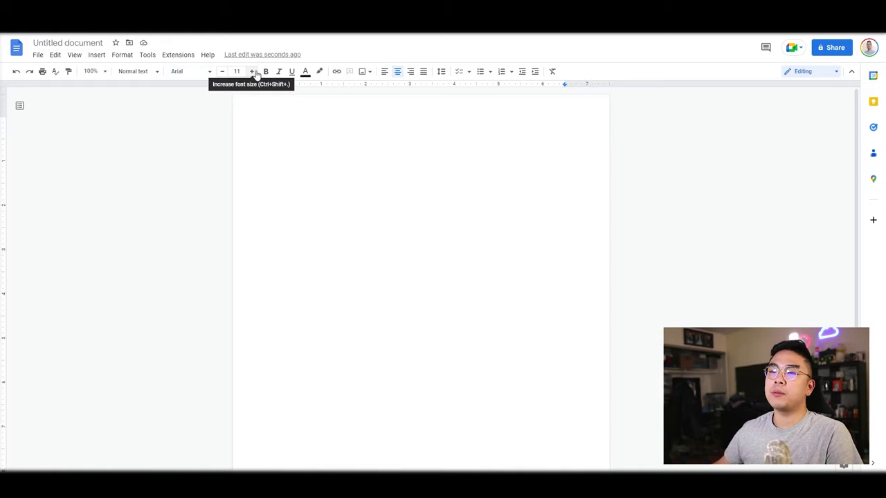
left_click(187, 71)
left_click(210, 183)
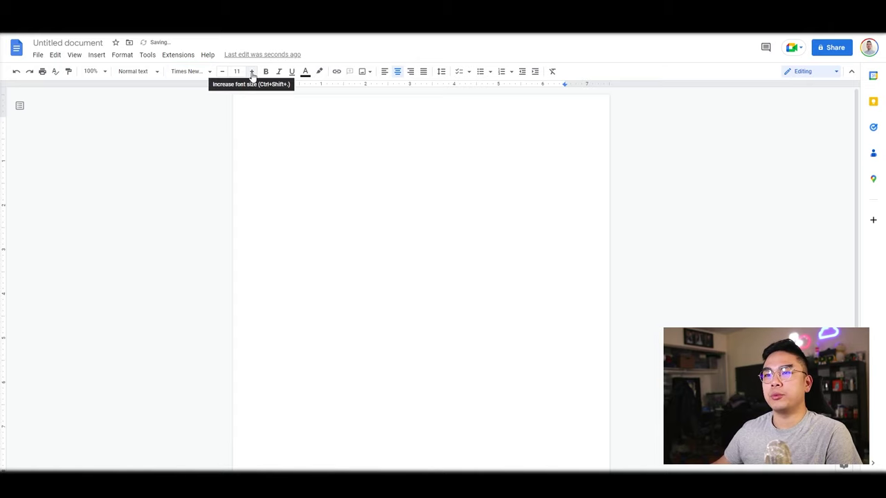
left_click(251, 71)
left_click(251, 72)
left_click(251, 71)
left_click(251, 71)
left_click(251, 72)
type("Jeremy L")
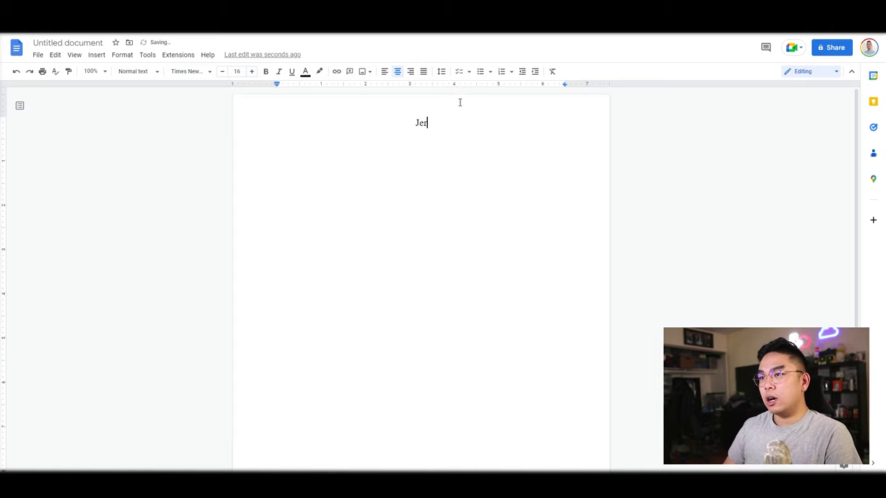
triple_click(416, 126)
left_click(265, 71)
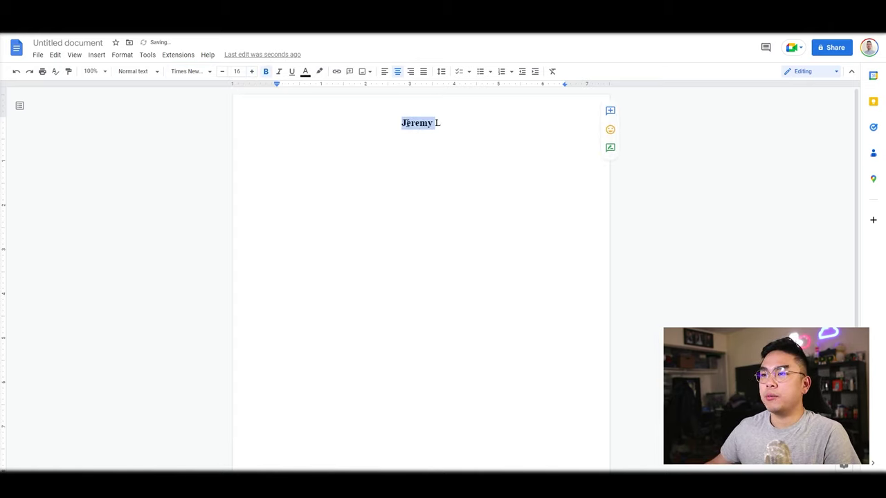
left_click(251, 71)
left_click(251, 71)
left_click(251, 72)
left_click(252, 71)
left_click(463, 152)
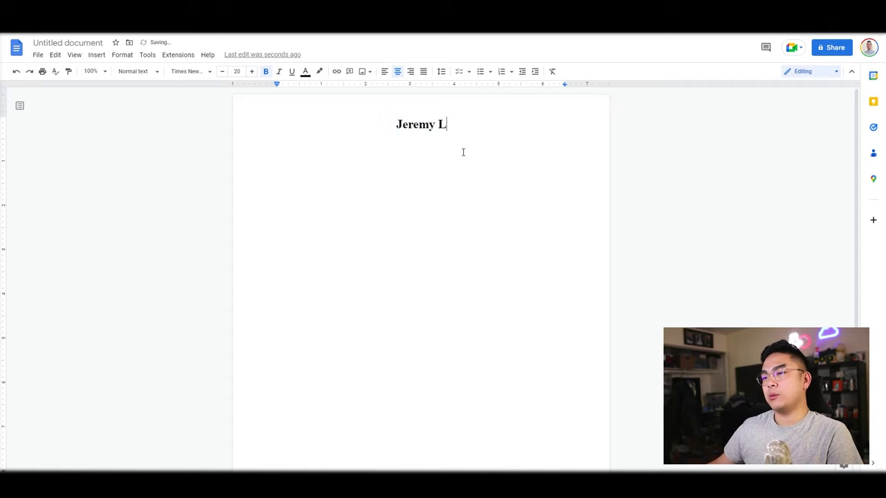
Step: On a new 12 pt line, type the city, phone number, LinkedIn and Github
key("Return")
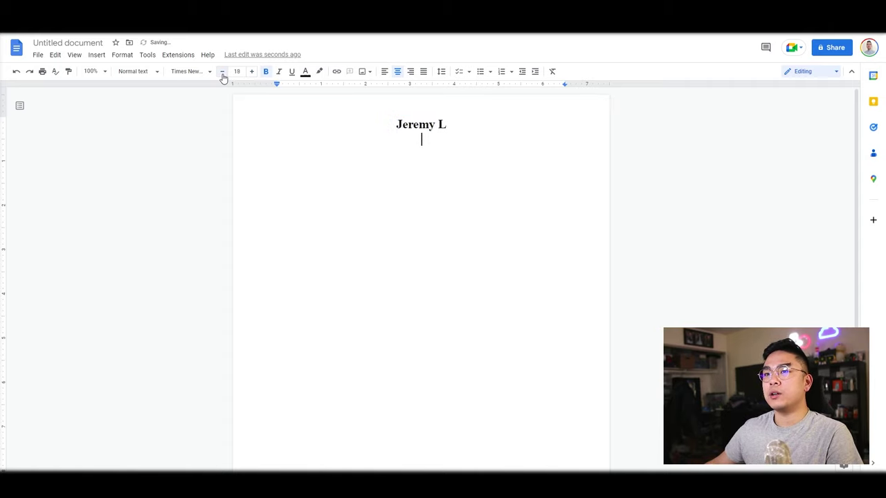
left_click(222, 71)
left_click(222, 71)
left_click(222, 71)
left_click(222, 72)
left_click(222, 71)
left_click(222, 71)
left_click(266, 72)
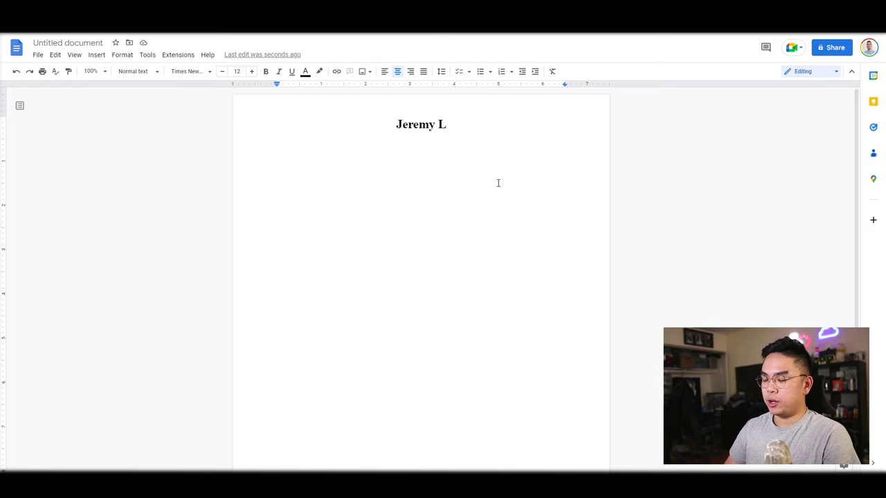
type("Los Angeles, C")
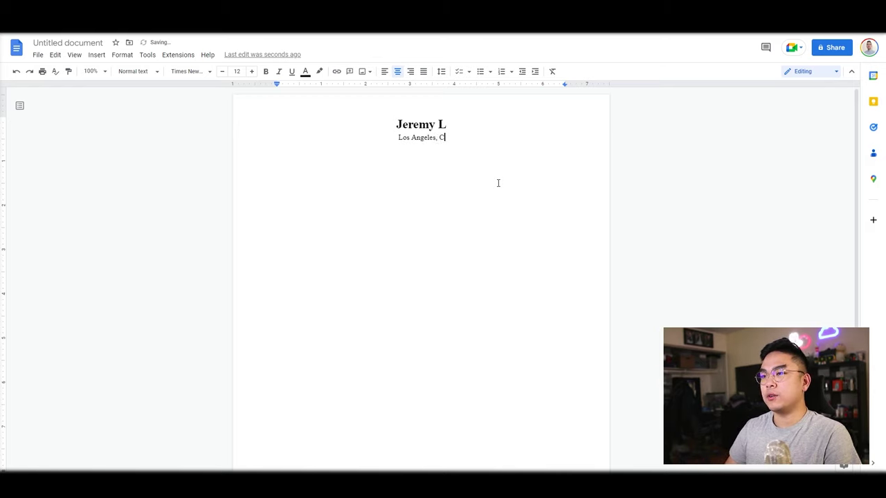
type("A | (123")
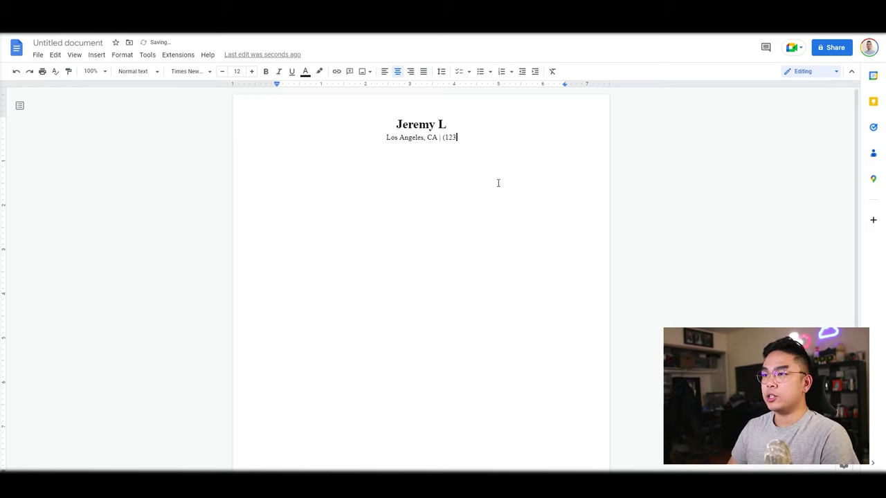
type(") - 123 - 1234 | ")
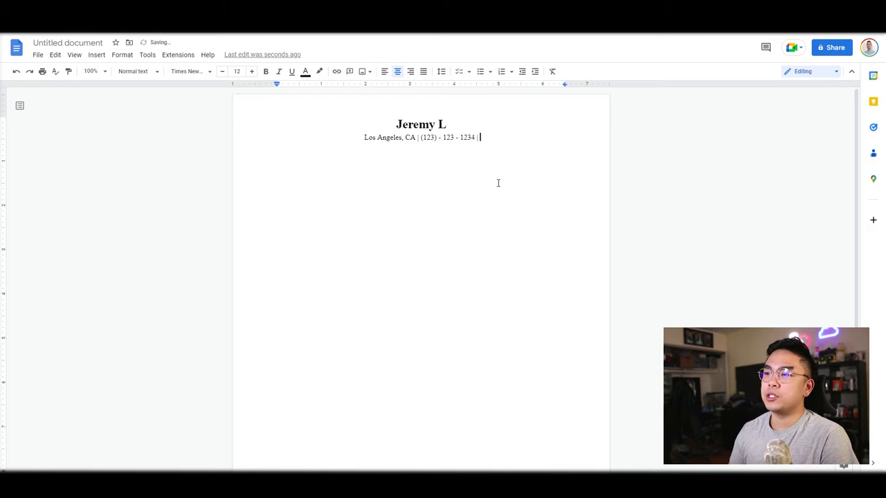
type("LinkedIn | ")
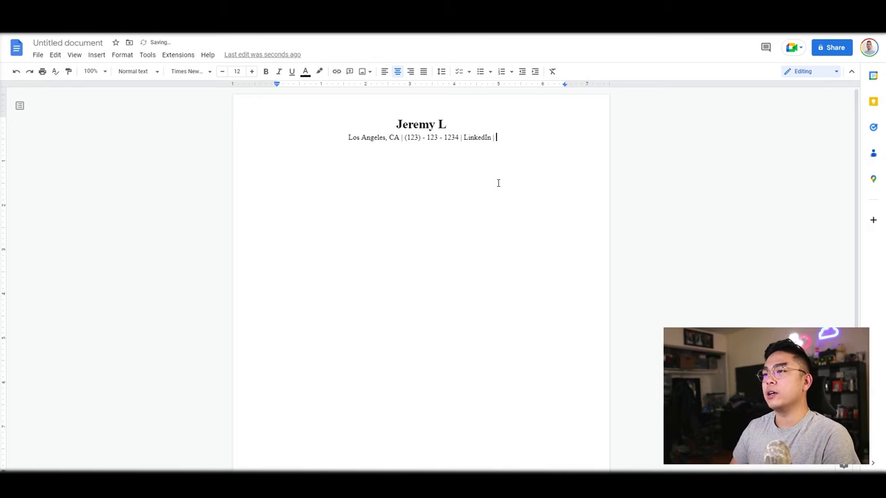
type("Github")
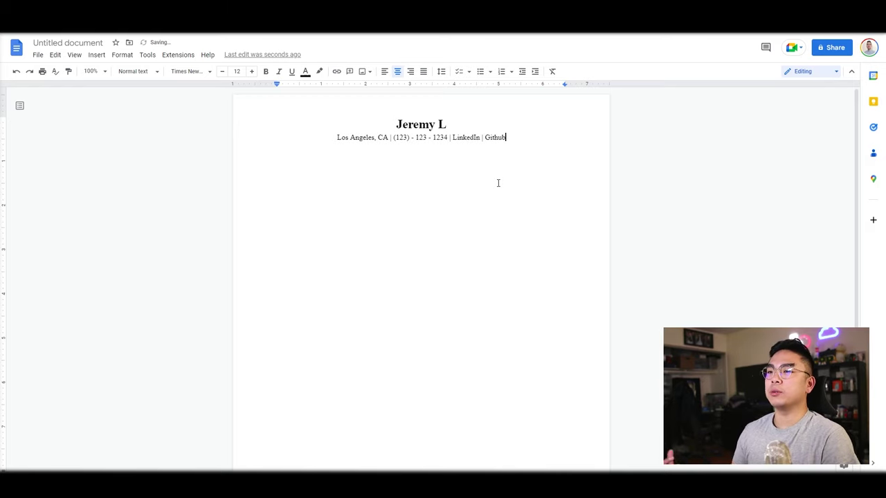
double_click(465, 137)
right_click(466, 137)
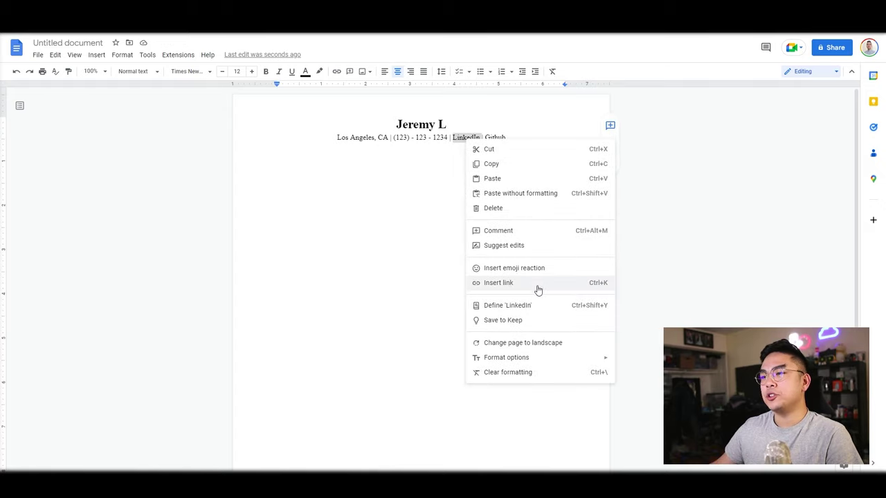
left_click(536, 285)
type("https://www.linkedin.com/")
left_click(583, 166)
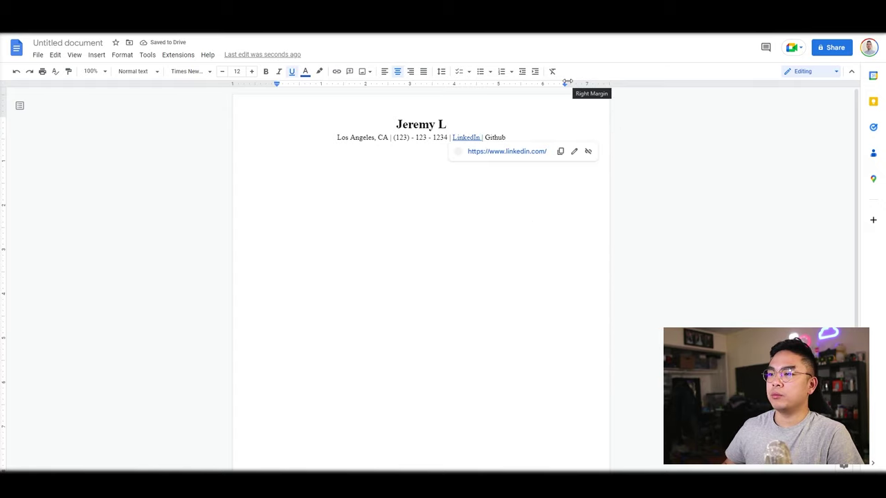
key("Escape")
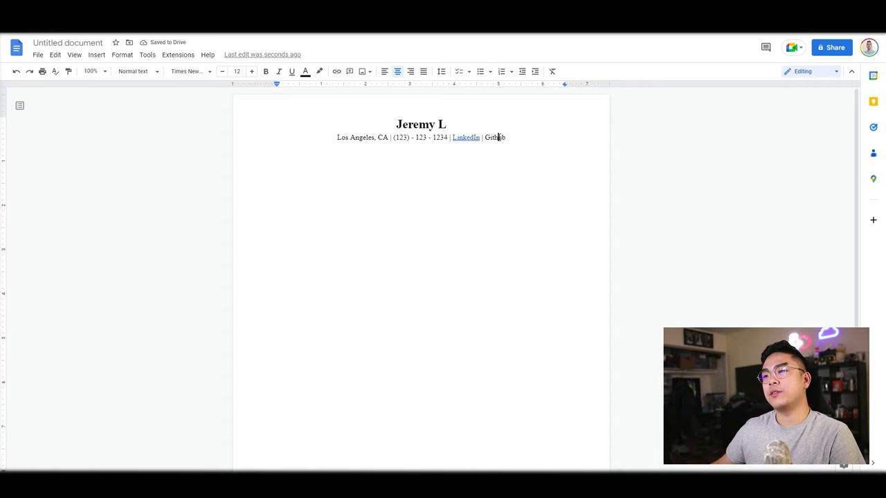
key("Return")
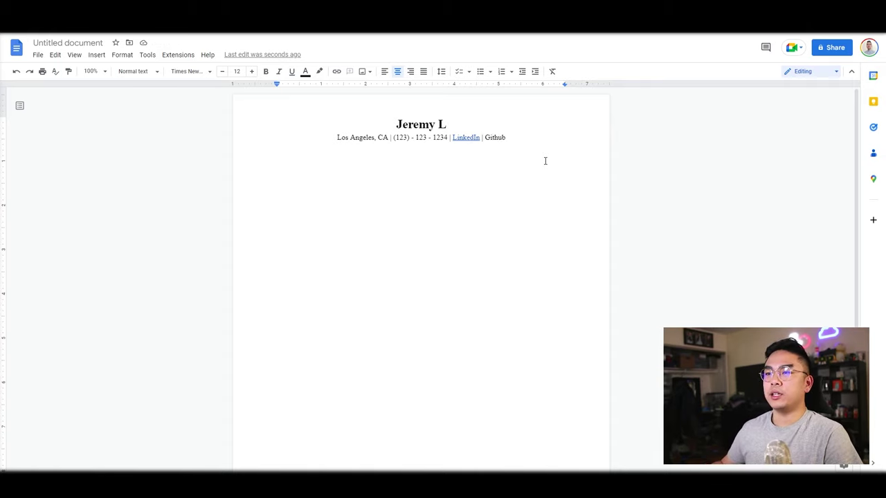
Step: Add a bold, centred EDUCATION heading with a horizontal rule beneath it
type("EDUCATION")
double_click(422, 157)
key("ctrl+b")
left_click(432, 158)
double_click(429, 157)
left_click(384, 72)
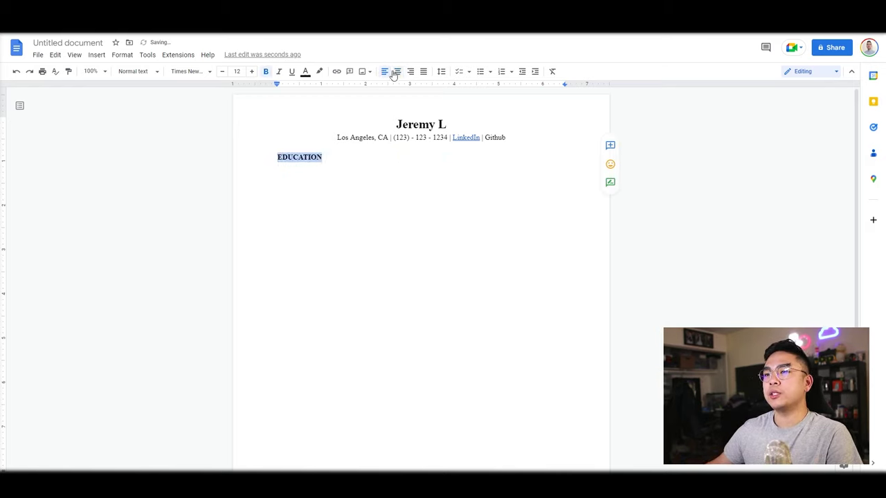
left_click(396, 72)
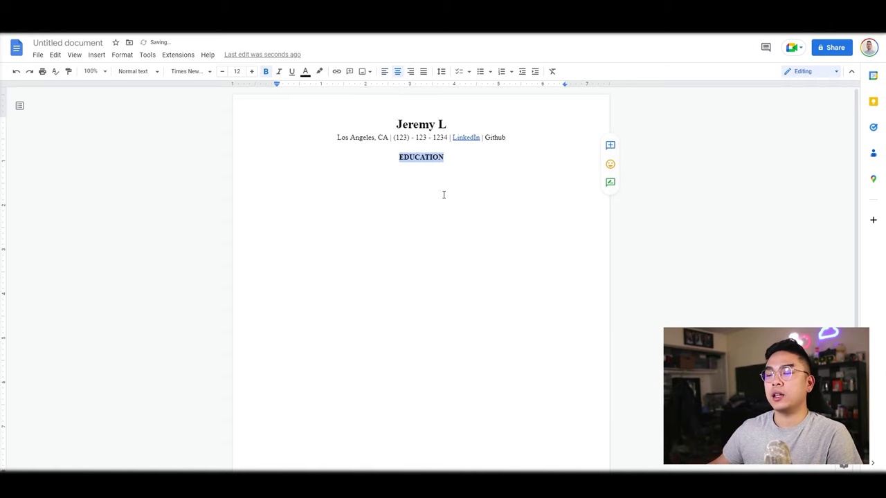
left_click(442, 176)
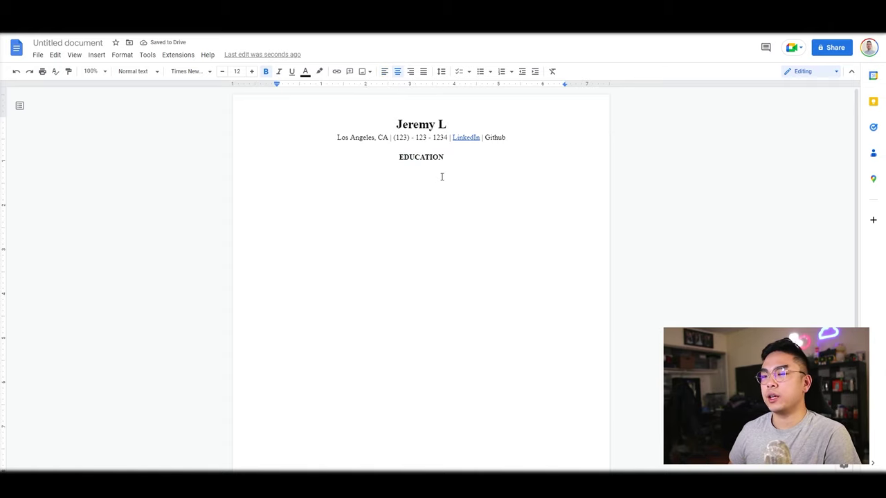
left_click(96, 55)
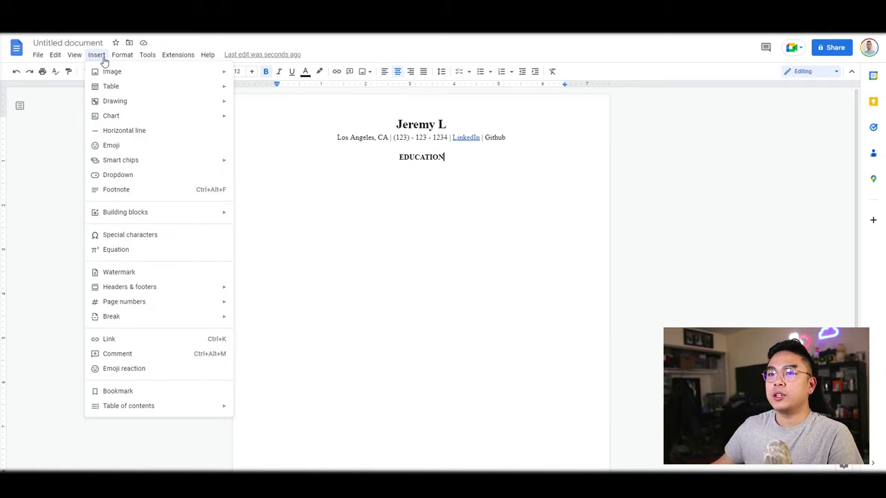
left_click(140, 131)
Step: Set the left and right page margins to 0.5 inches
left_click(39, 56)
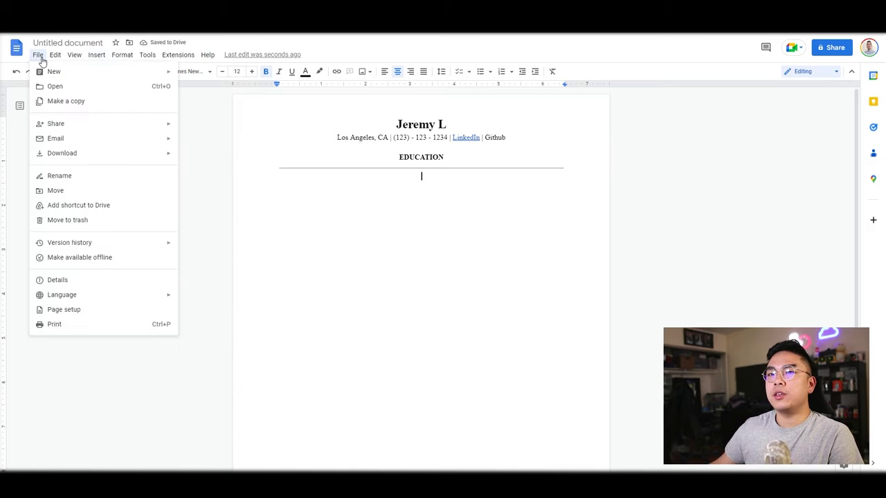
left_click(63, 309)
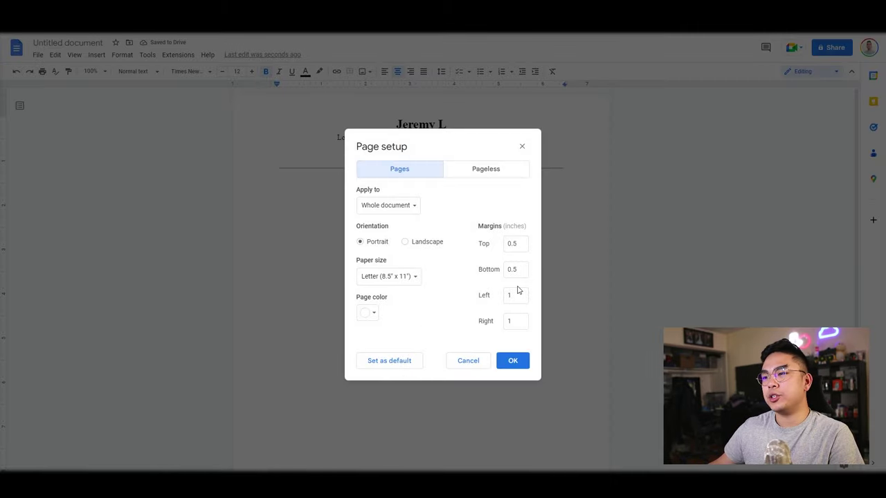
double_click(515, 296)
type("0.5")
key("Tab")
type("0.5")
key("Return")
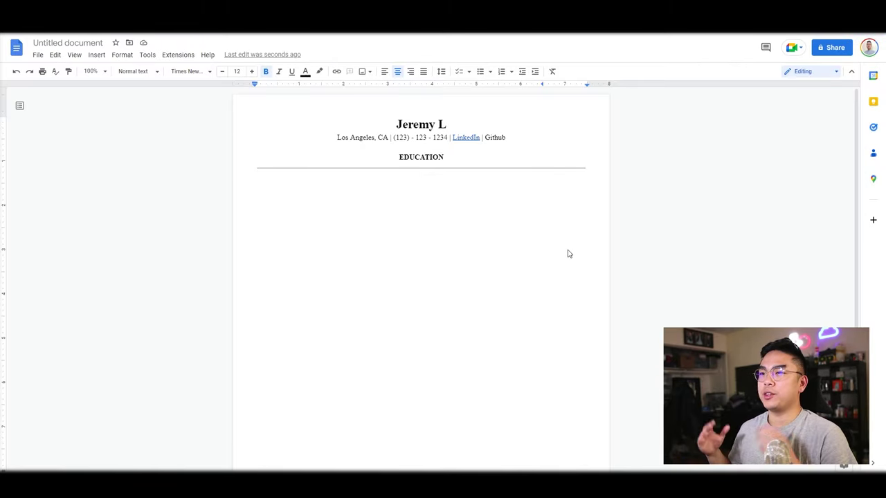
Step: Type the school name on a left-aligned line and add a right tab stop
key("ctrl+shift+l")
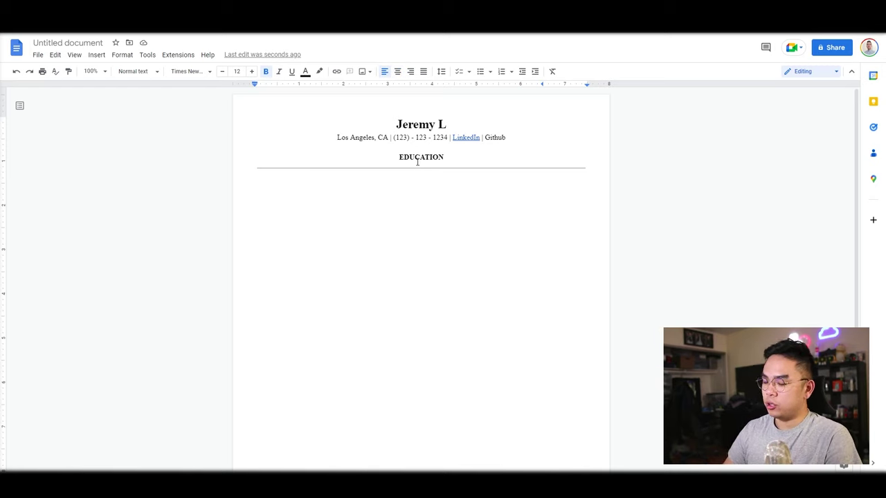
type("California Unive")
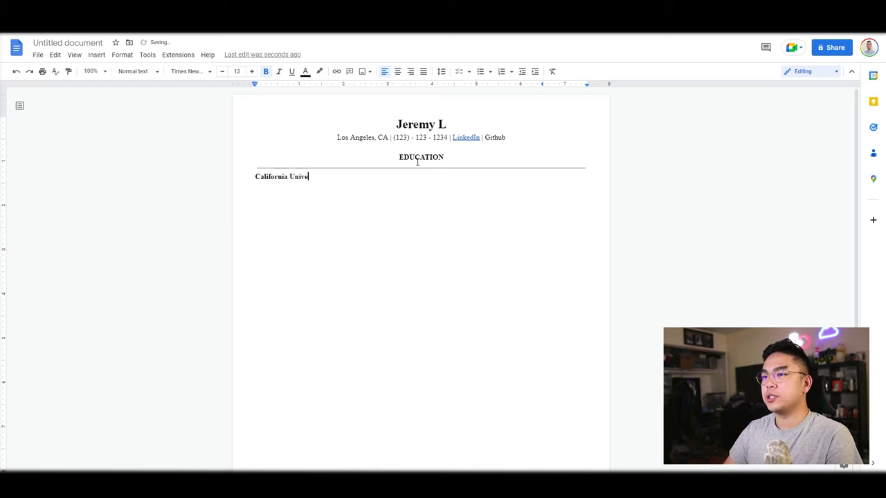
type("rsity, Los")
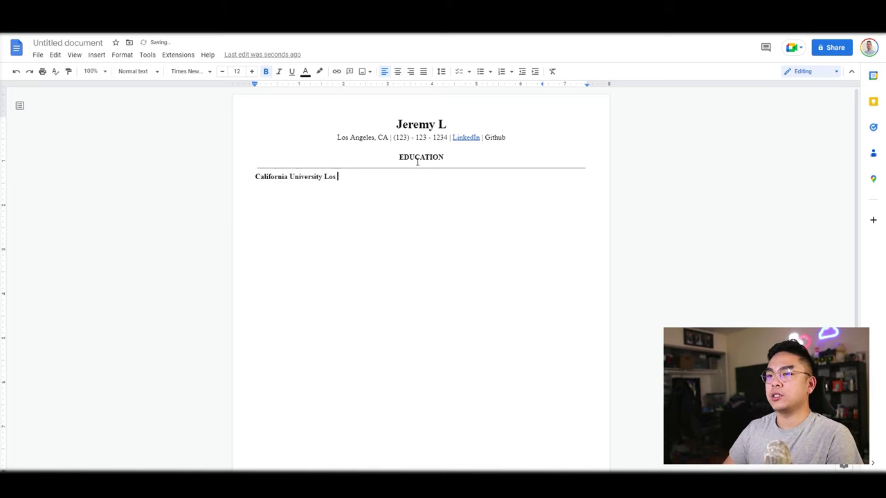
key("BackSpace")
key("BackSpace")
key("BackSpace")
key("BackSpace")
type(", Los Angeles")
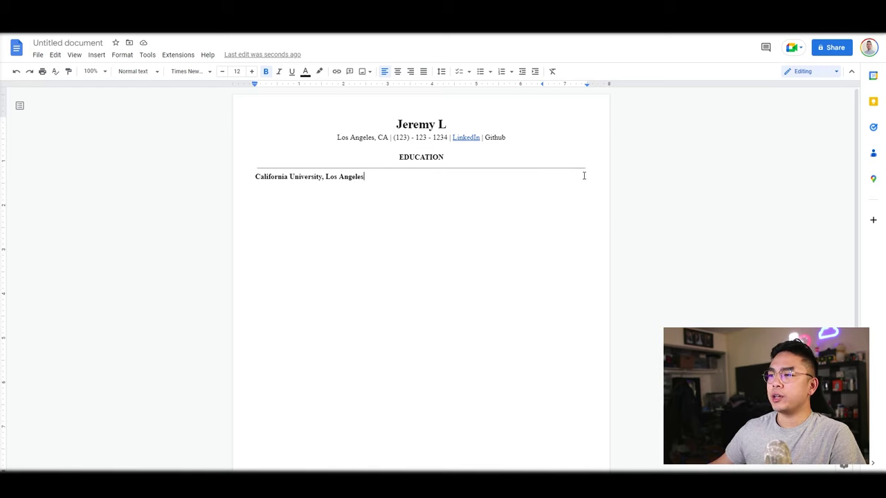
left_click(550, 86)
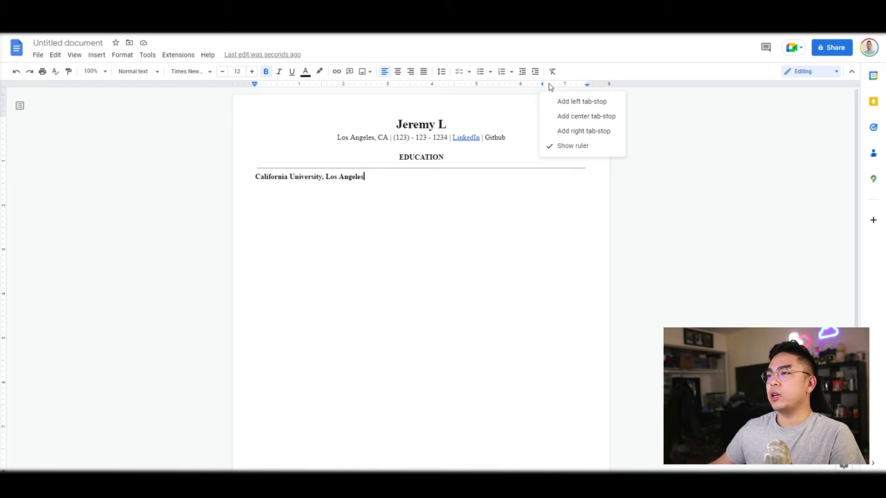
left_click(577, 133)
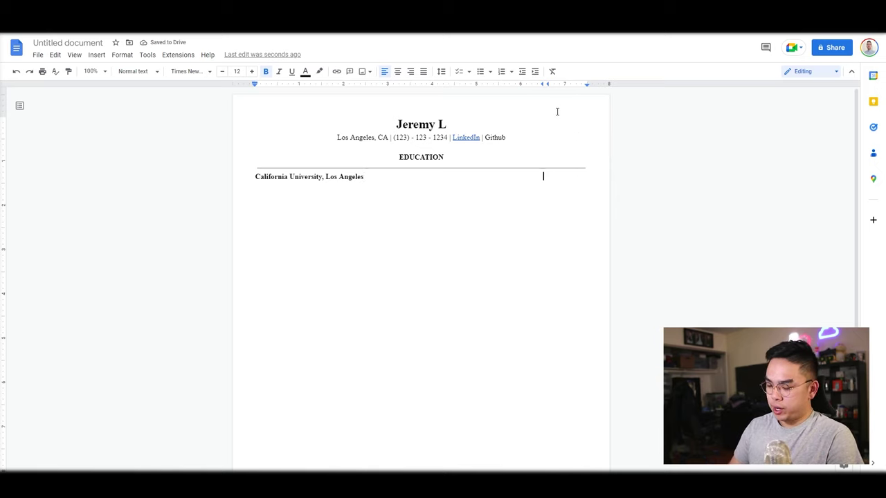
key("Tab")
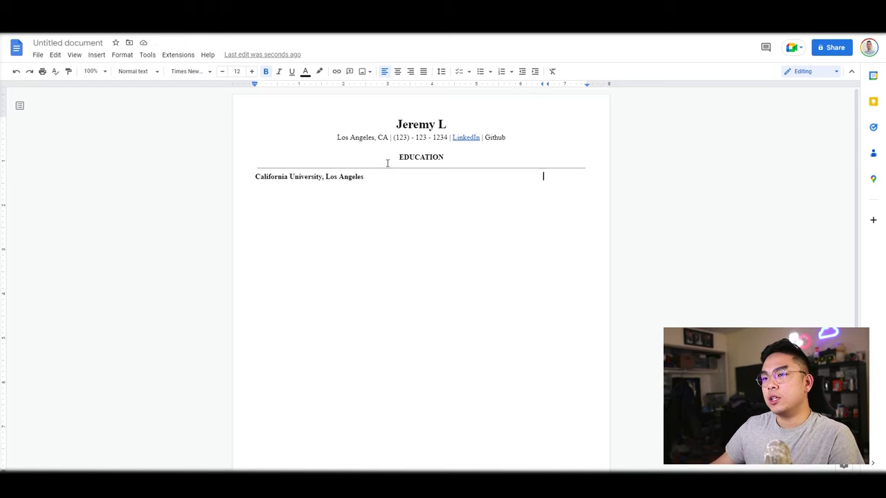
Step: Correct the name to California Polytechnic University and tab in Pomona, CA
left_click_drag(367, 175, 321, 177)
key("BackSpace")
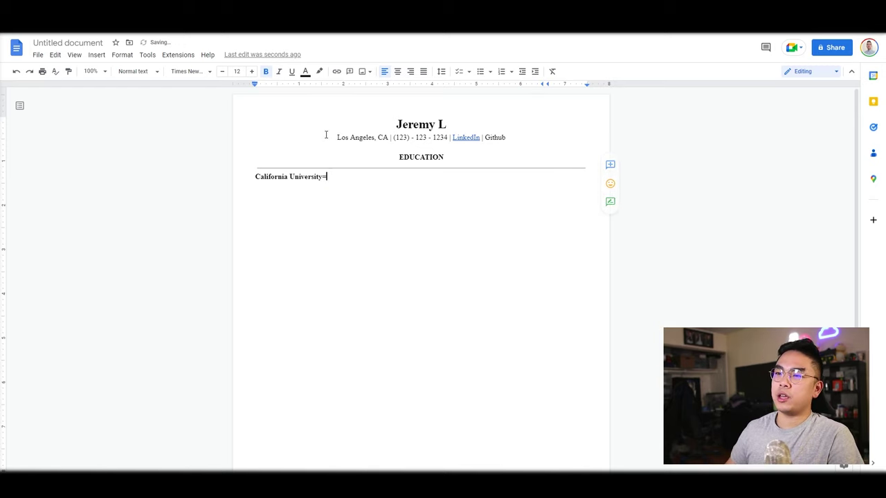
key("BackSpace")
key("BackSpace")
key("BackSpace")
key("BackSpace")
key("BackSpace")
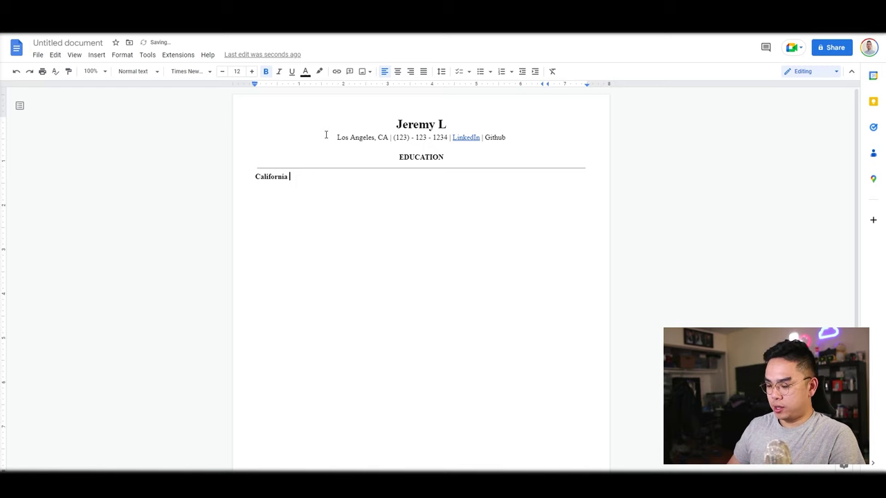
type("Polytech")
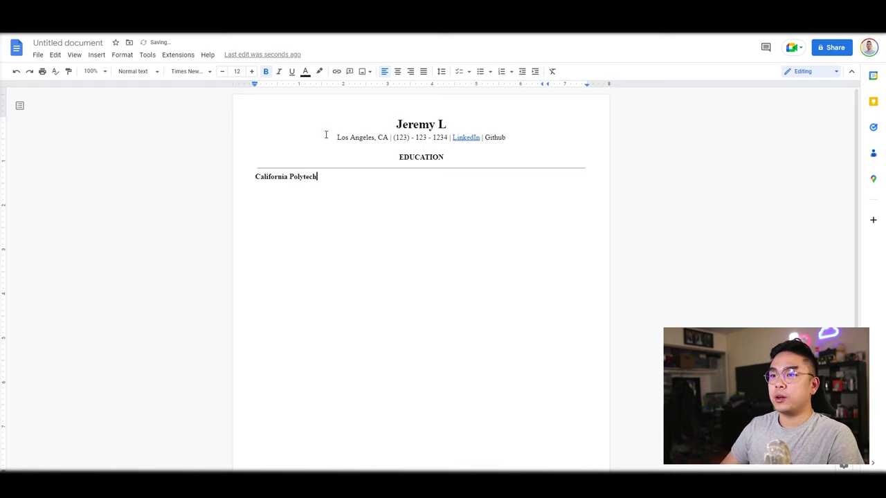
type("nic University,")
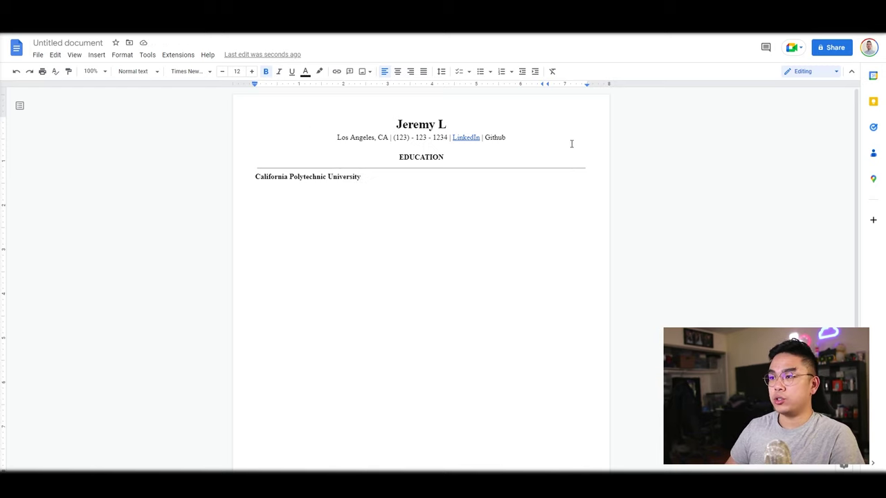
type("Pomona, CA")
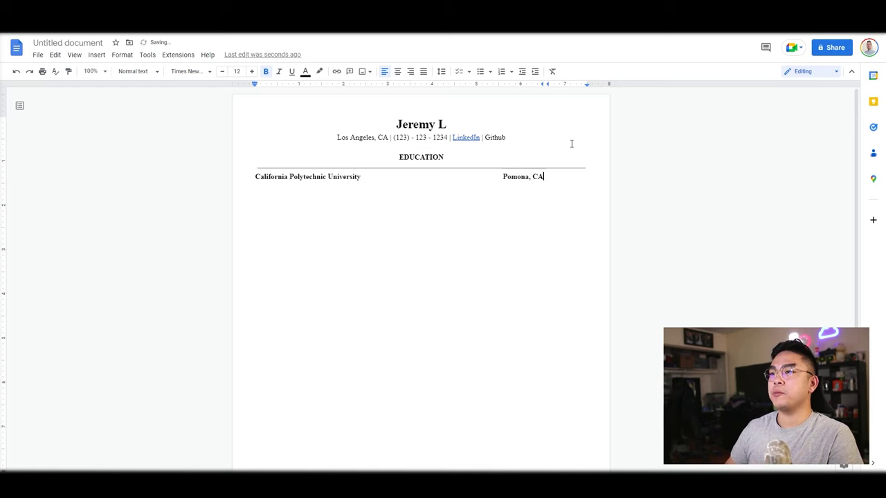
Step: Extend the line's right indent to 7.44 inches, then start a new line
left_click_drag(546, 84, 585, 86)
left_click(565, 193)
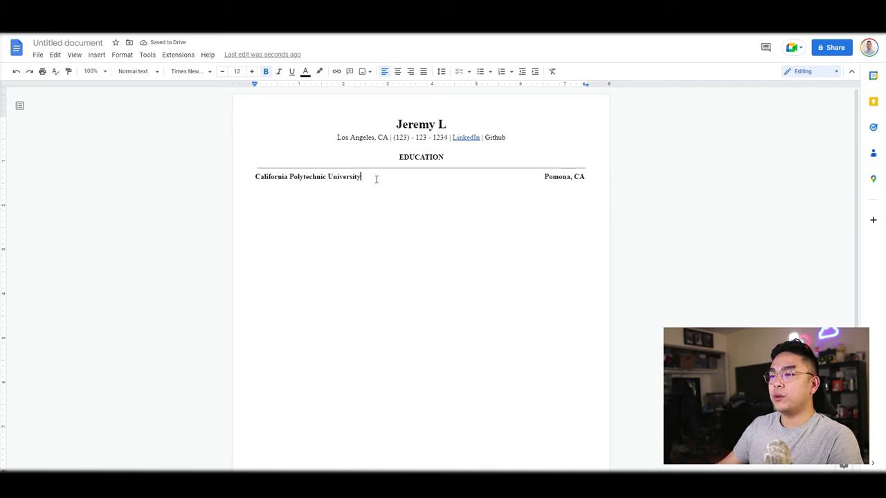
triple_click(332, 177)
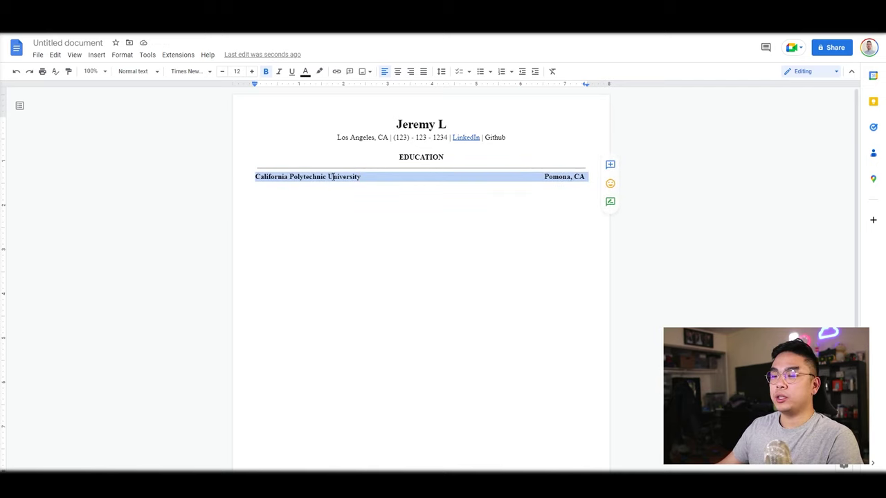
left_click(332, 176)
triple_click(562, 178)
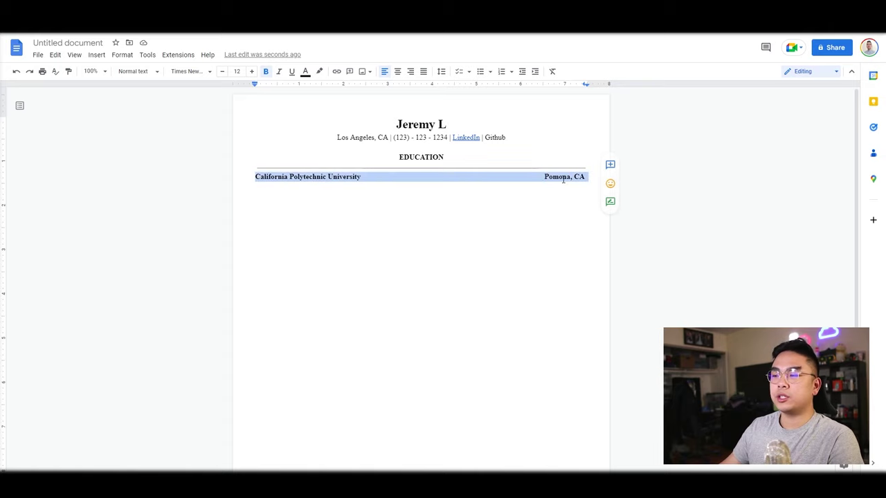
left_click(528, 192)
key("End")
key("Return")
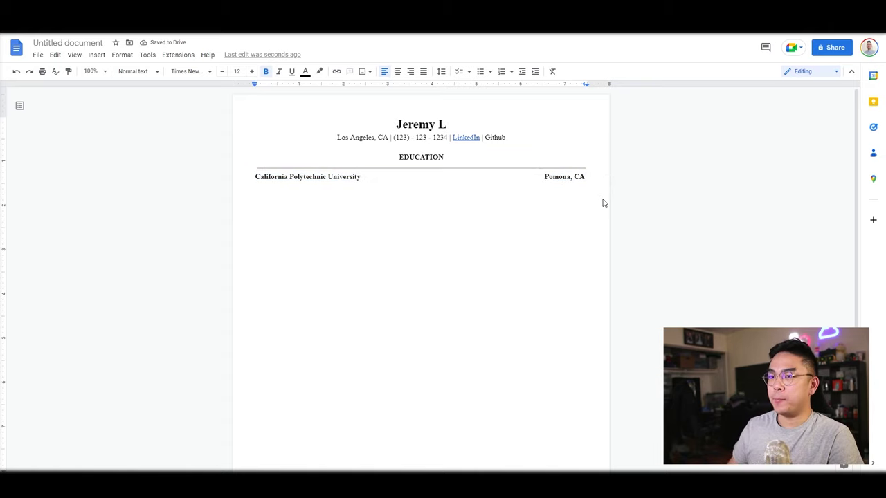
Step: Add the non-bold degree line with right-tabbed Cumulative GPA: 4.0 and a Dean's List bullet
key("ctrl+b")
type("Bachelor's of Science, Co")
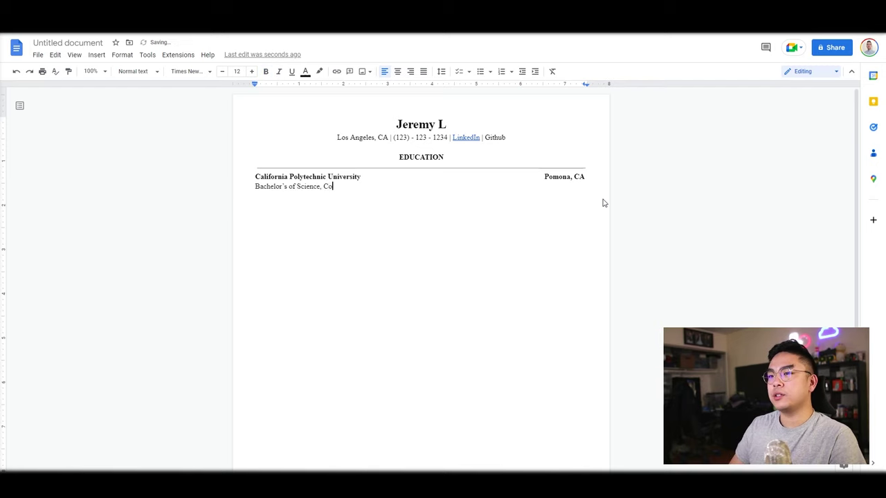
type("mputer Science")
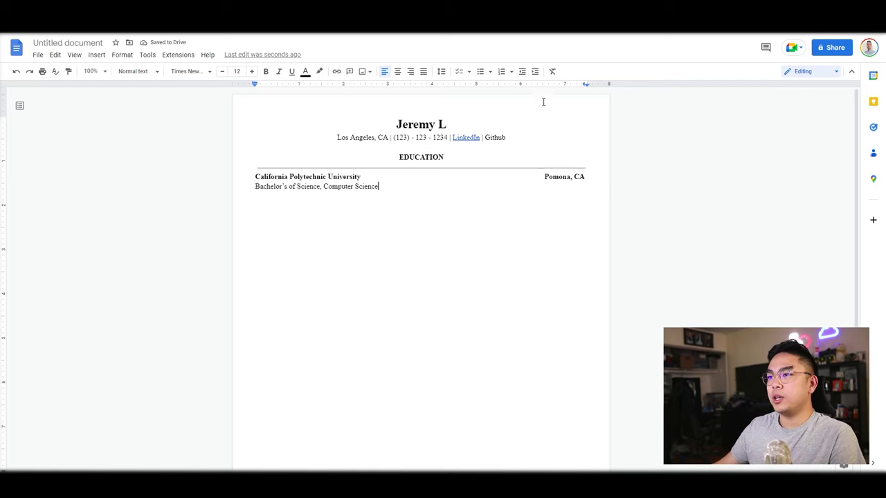
left_click(557, 86)
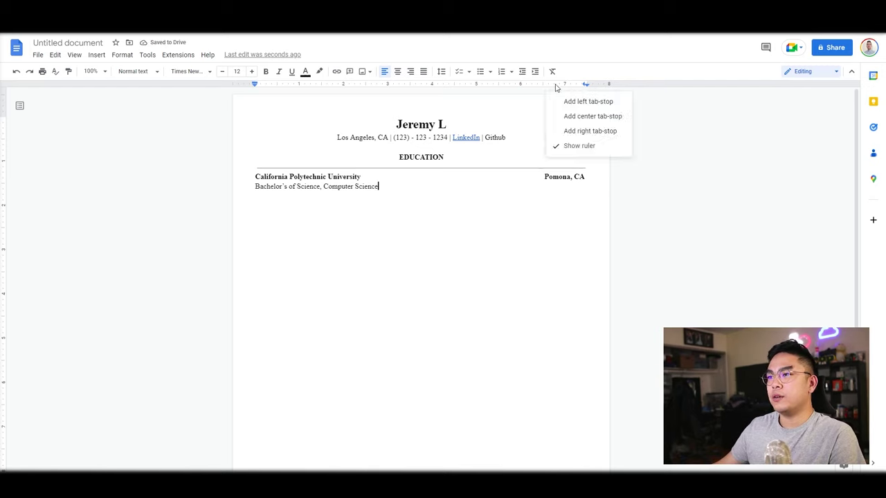
left_click(573, 132)
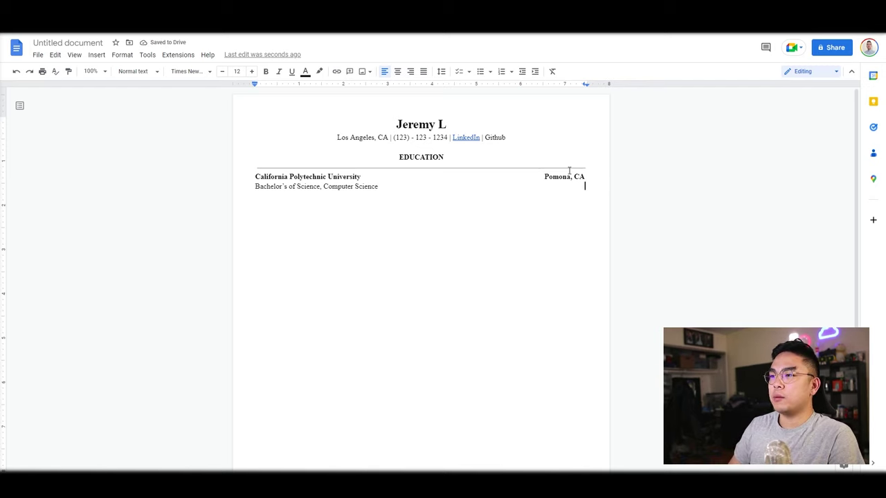
type("Cumulative GPA")
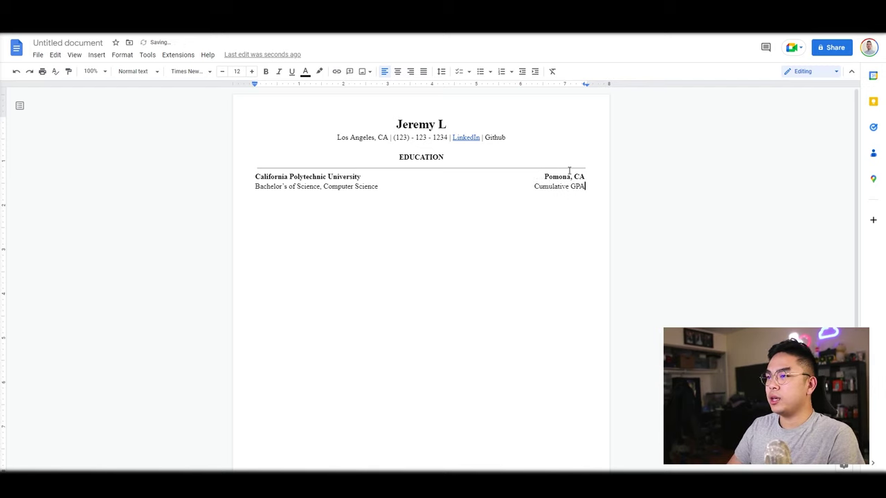
type(": 4.0")
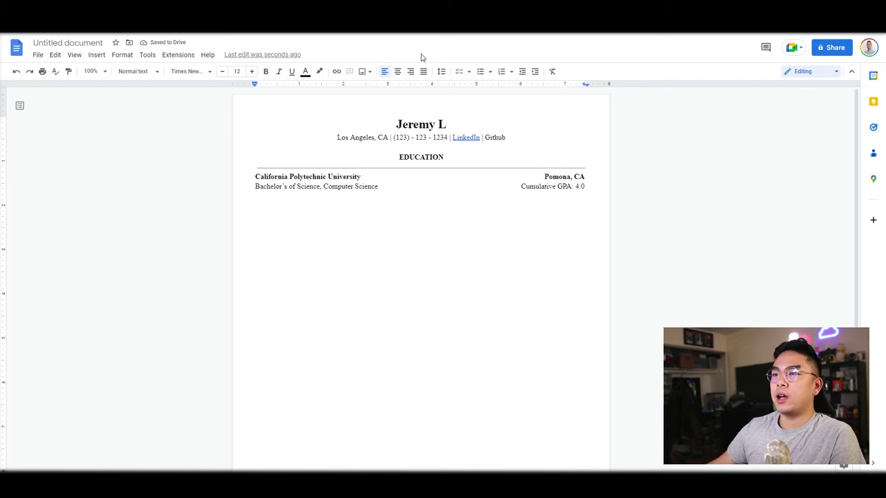
left_click(480, 71)
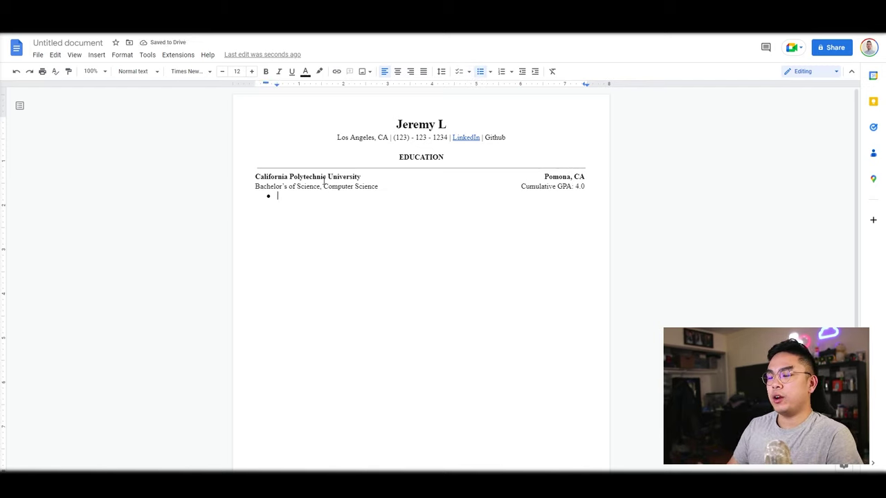
type("Dean's List, Honor Award Recipient, ...")
key("Return")
key("Return")
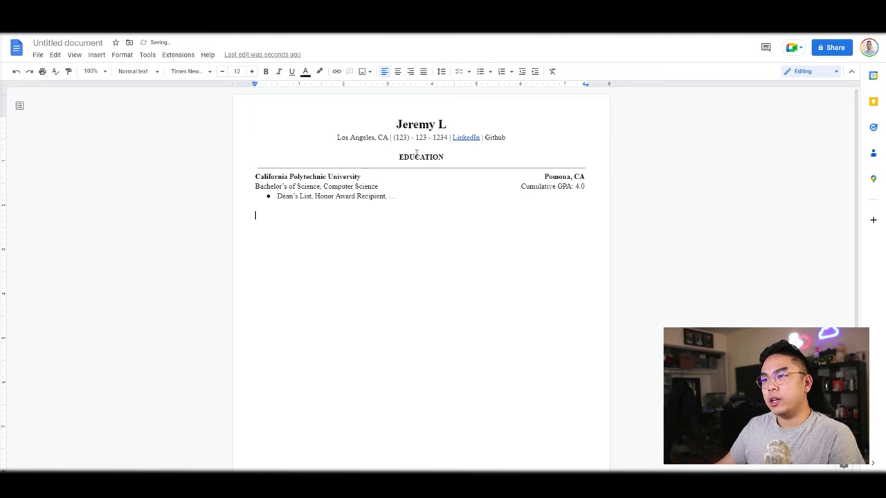
Step: Copy the ruled EDUCATION heading and paste it on the empty line below
left_click_drag(396, 153, 560, 169)
key("ctrl+c")
left_click(479, 210)
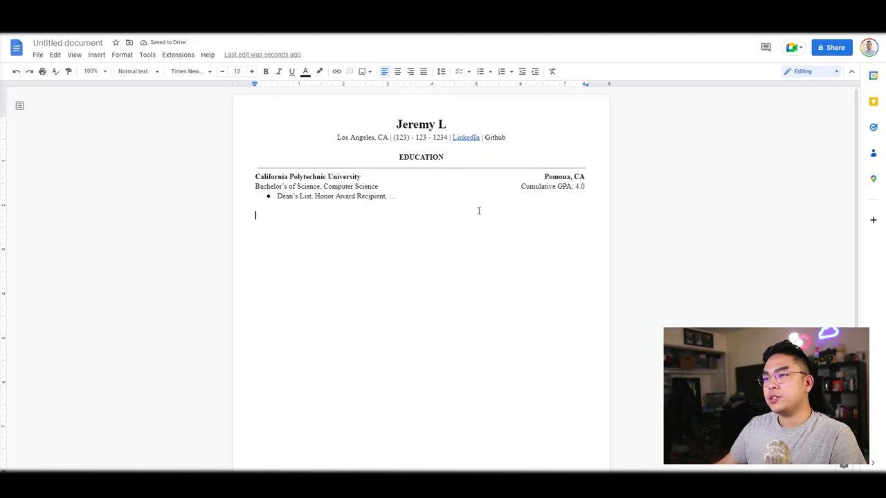
key("ctrl+v")
key("ctrl+v")
key("ctrl+v")
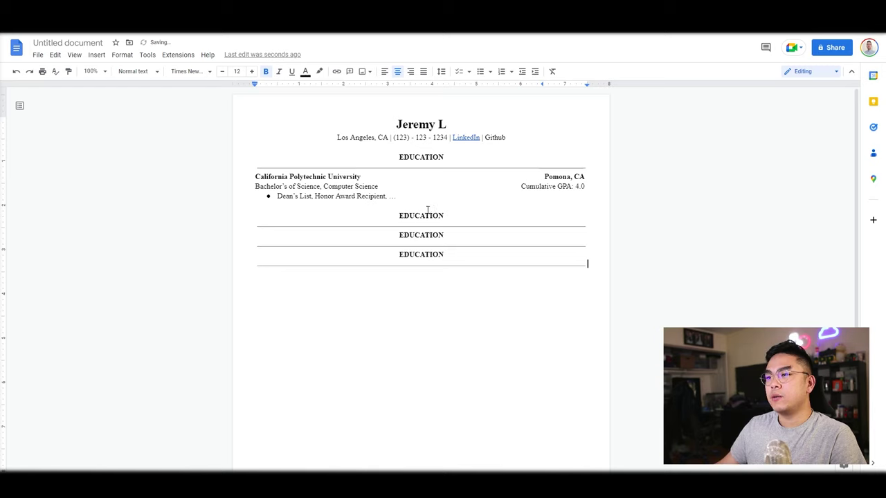
Step: Rename the copied headings to WORK EXPERIENCE, PROJECTS and LEADERSHIP & INVOLVEMENTS
double_click(428, 215)
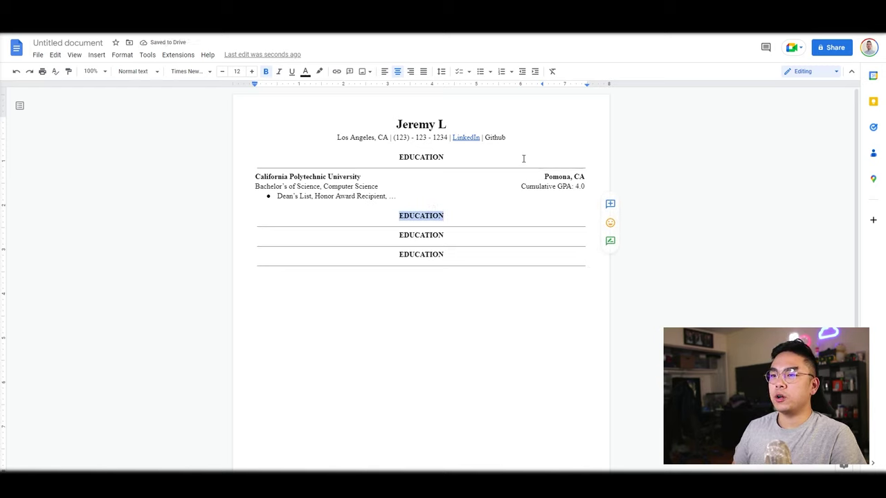
type("WORK EXPERIENCE")
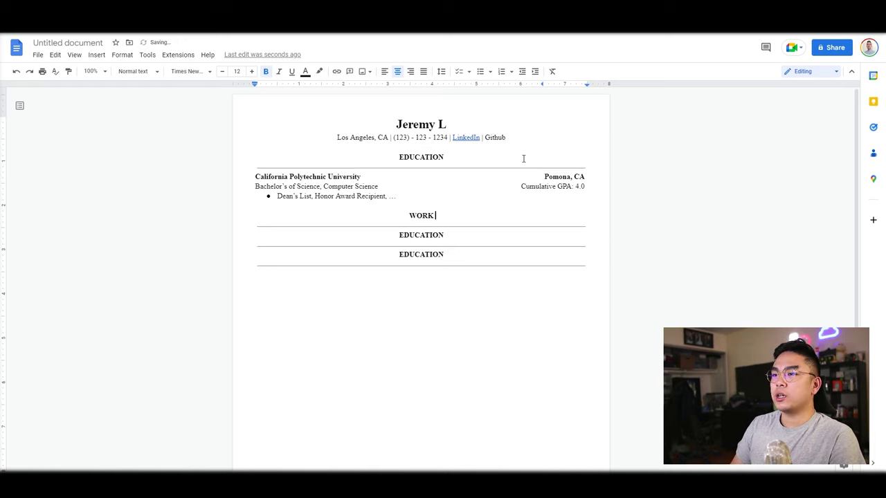
double_click(414, 236)
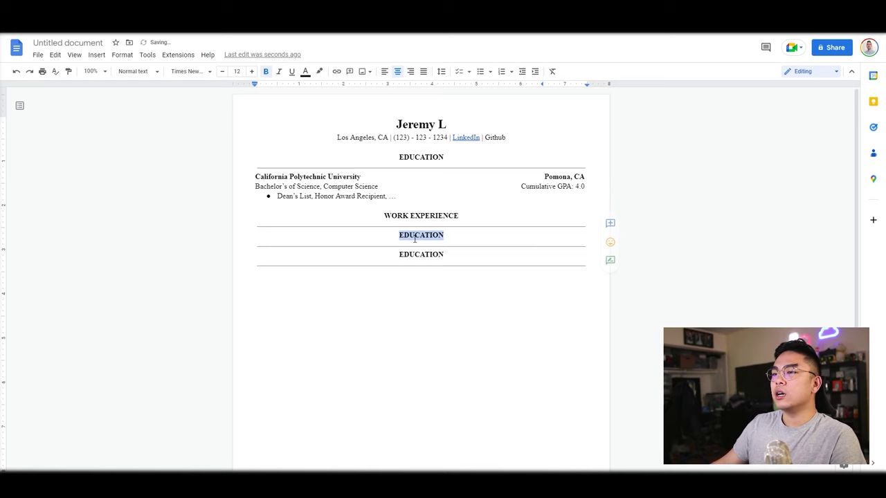
type("PROJECTS")
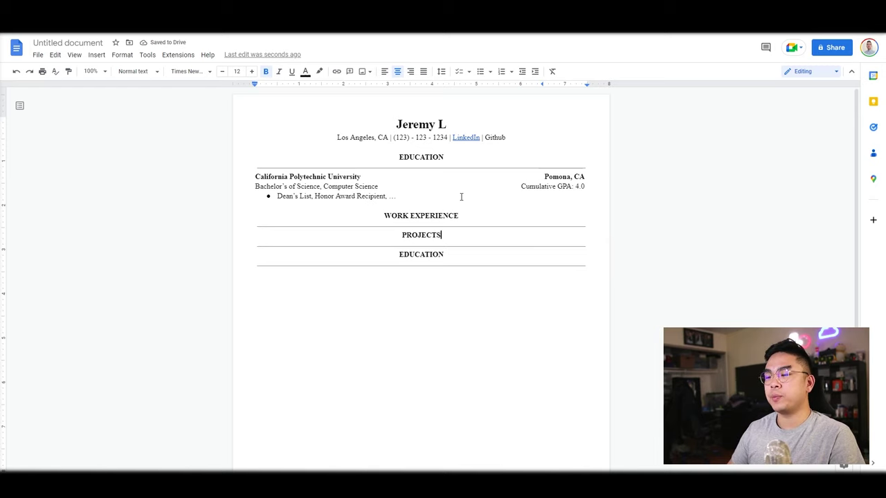
double_click(435, 251)
type("LEADERSHIP ")
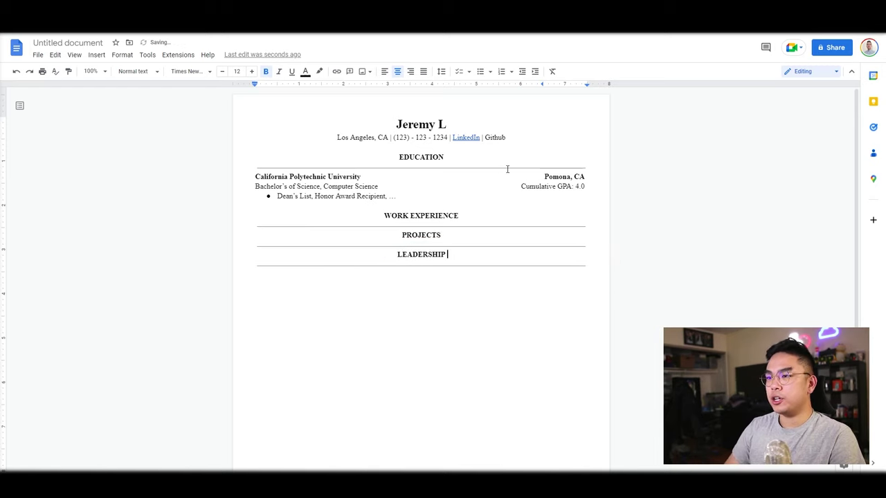
type("& INVOLVEMENTS")
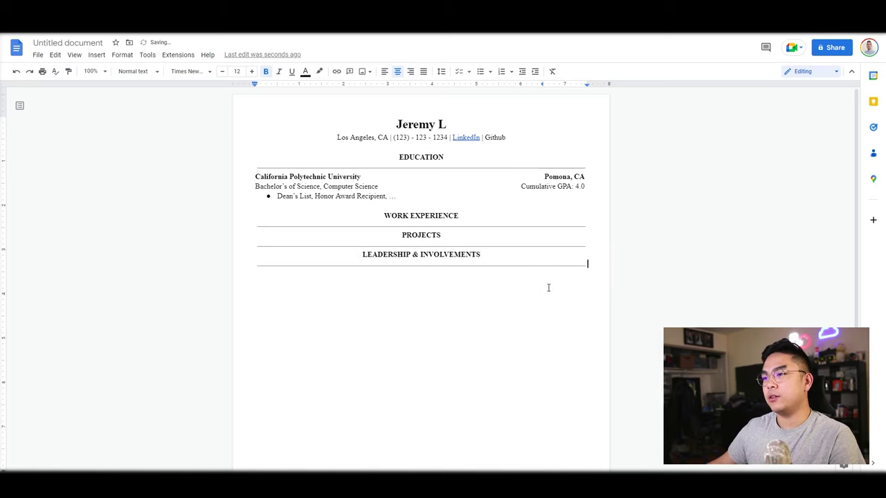
Step: Paste one more ruled heading as SKILLS & INTERESTS and remove the blank line under Education
key("ctrl+v")
double_click(435, 274)
type("SK")
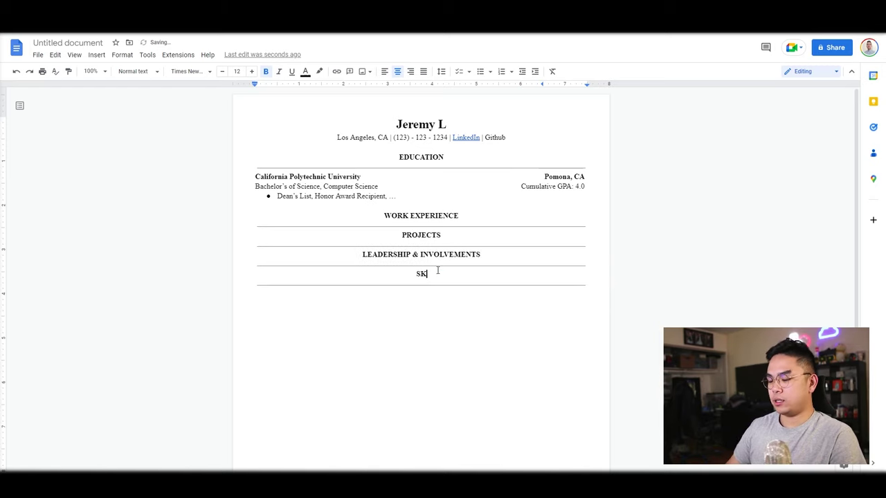
type("ILLS & INTERESTS")
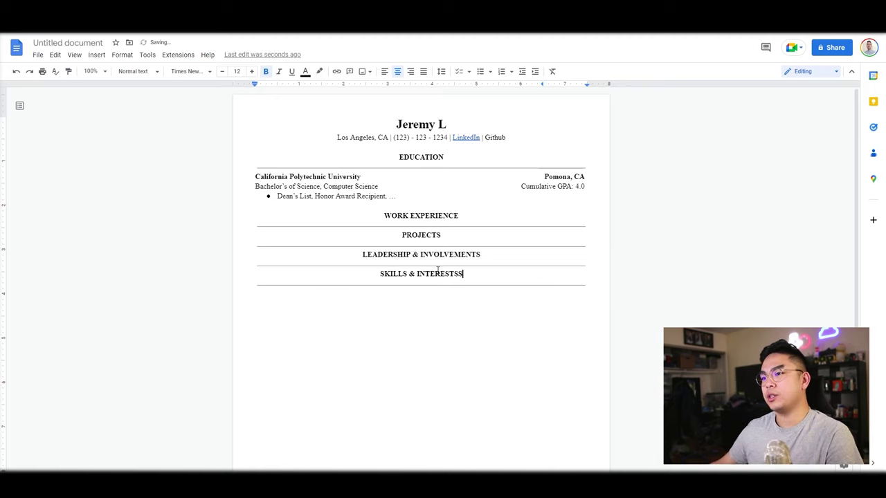
left_click(524, 201)
key("BackSpace")
Step: Above PROJECTS, add Some Big Tech Company with Los Angeles, CA at a right tab stop
key("Down")
key("Down")
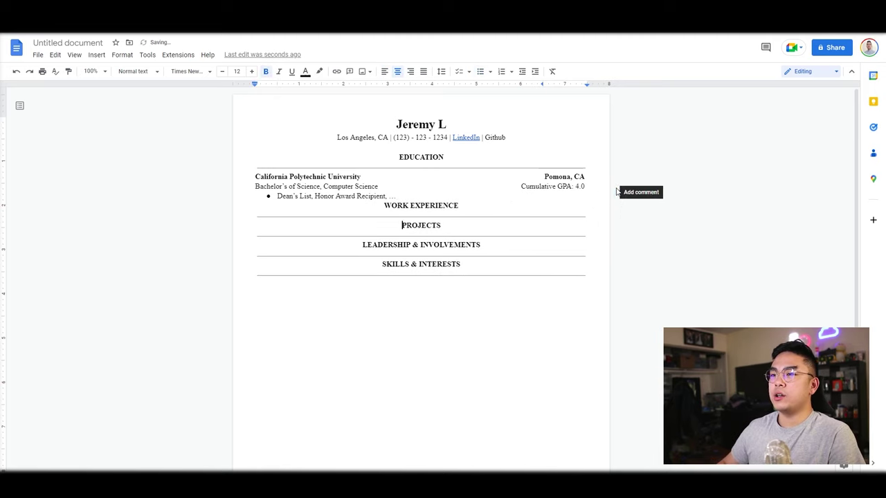
key("Return")
key("Up")
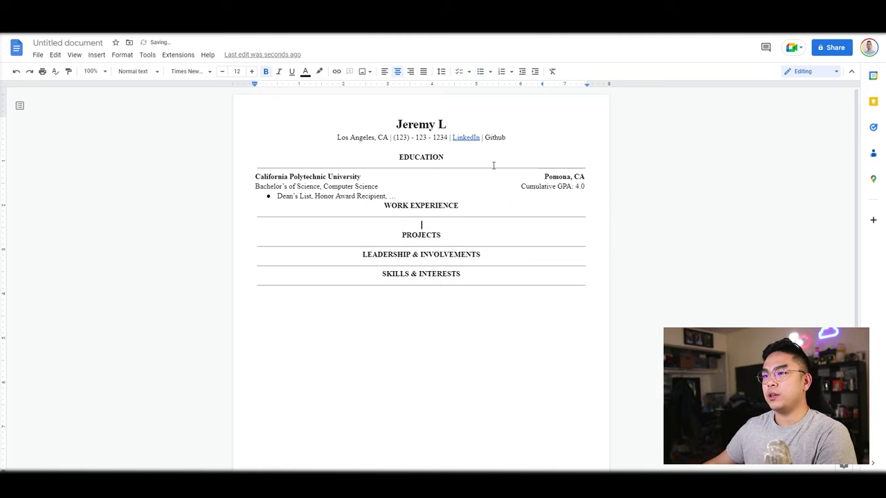
left_click(386, 71)
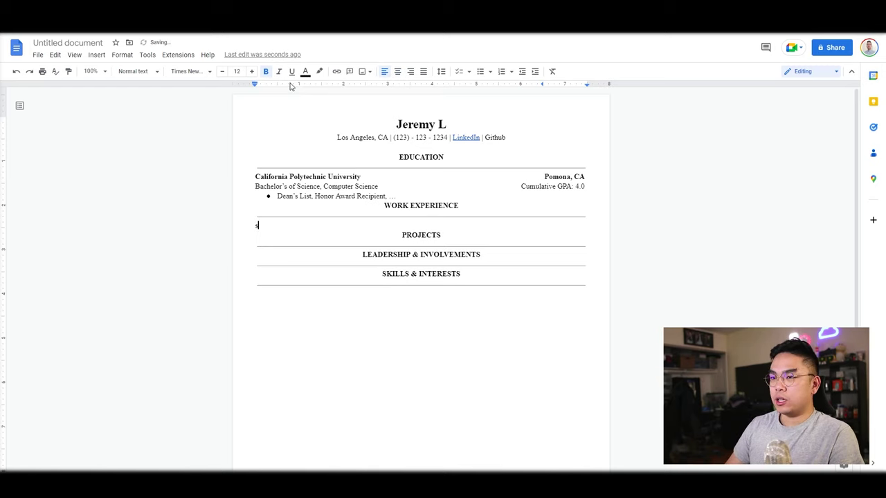
type("Some")
key("BackSpace")
key("BackSpace")
key("BackSpace")
key("BackSpace")
type("S")
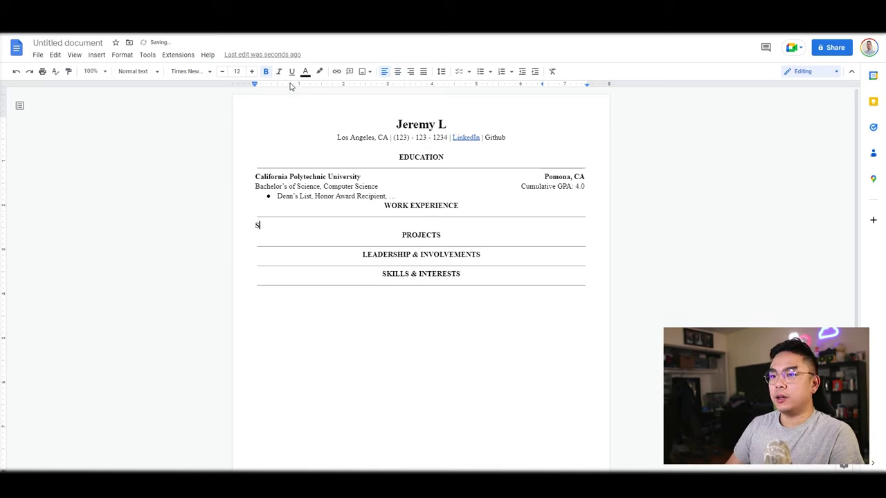
type("ome Big Tech Company")
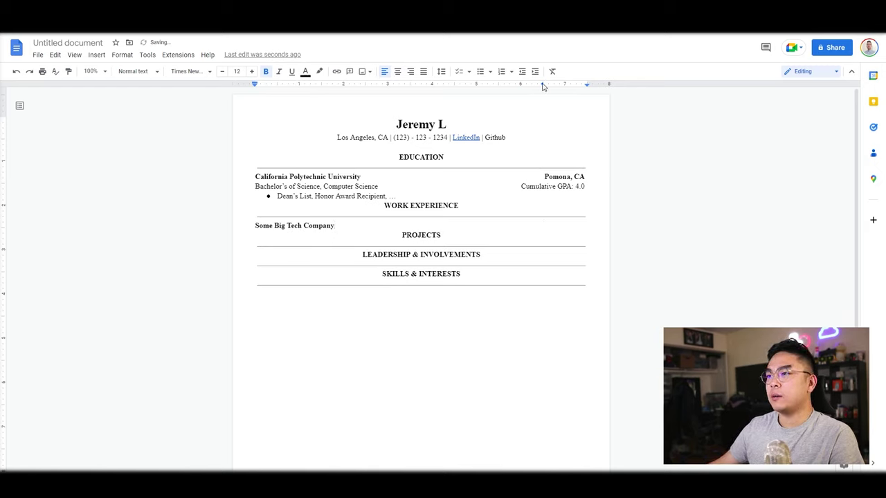
left_click_drag(543, 86, 586, 85)
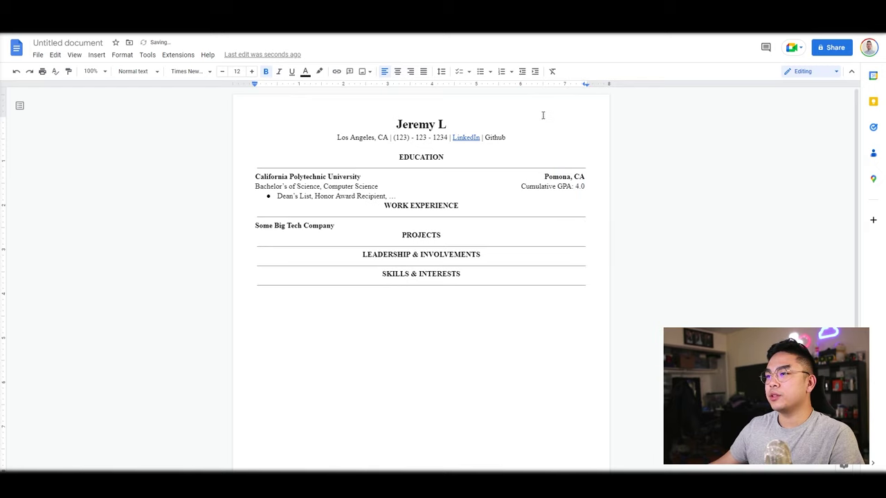
type("Los Angeles, CA")
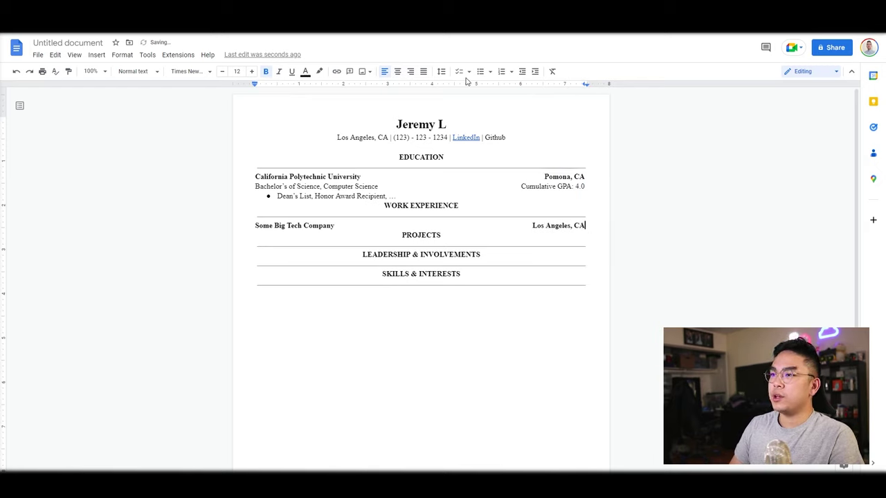
Step: Add a non-bold Software Engineer line with Aug 2022 - Present right-aligned
key("Return")
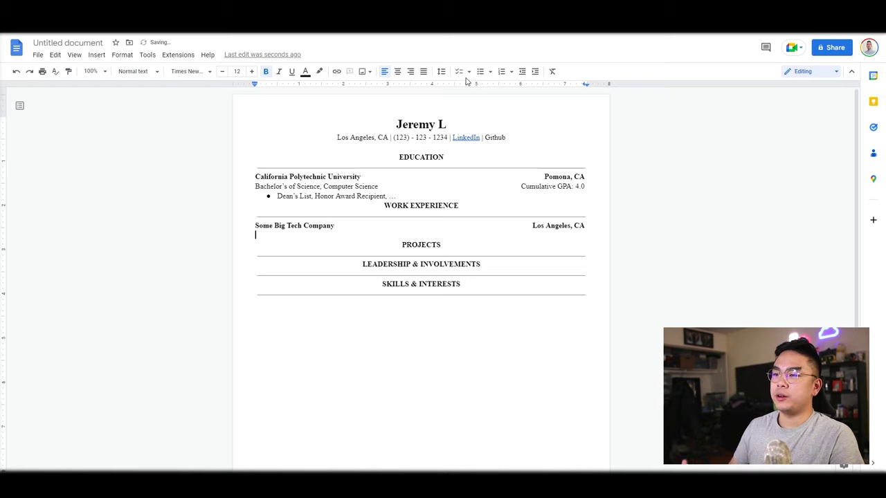
key("ctrl+b")
type("Softwar")
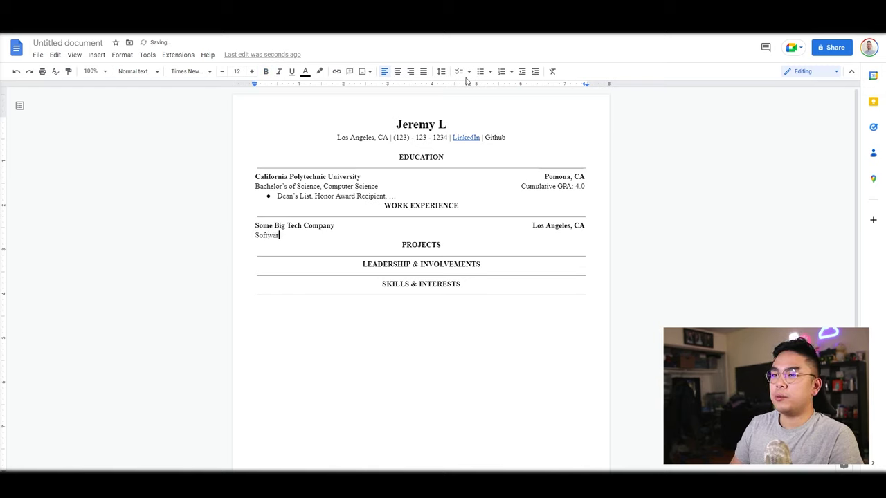
type("ee EN")
type("ngineer")
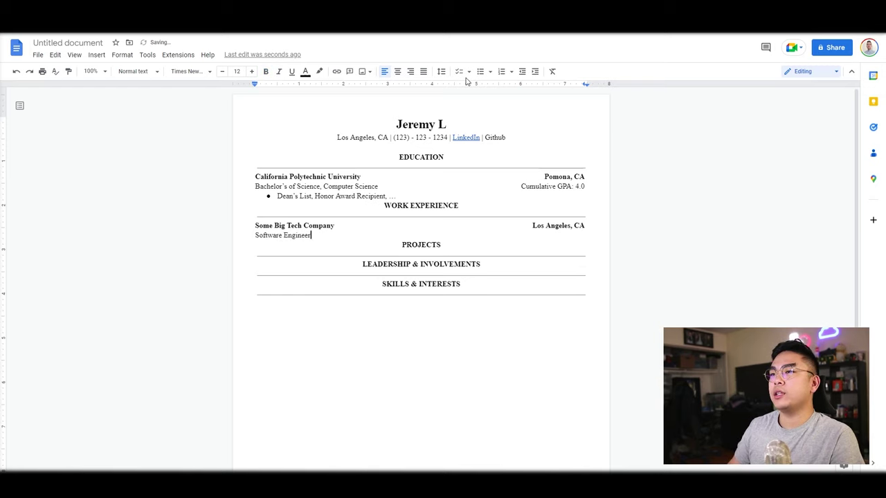
key("Tab")
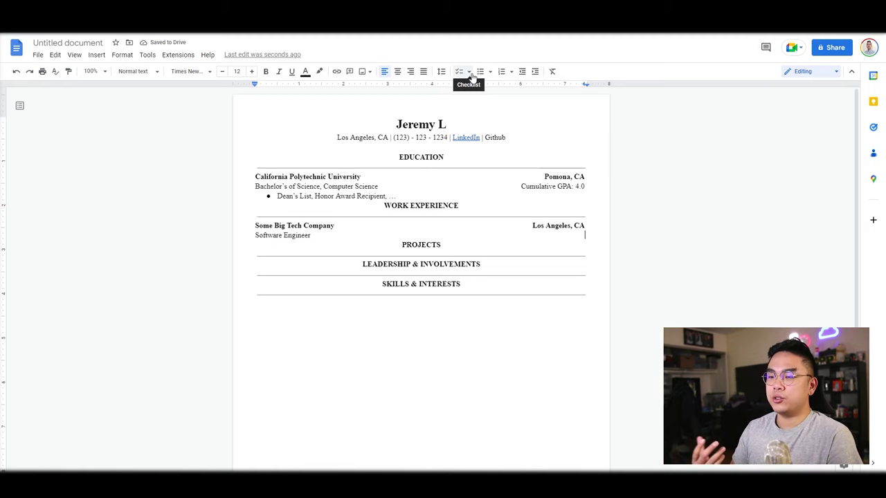
type("Aug 2022 - ")
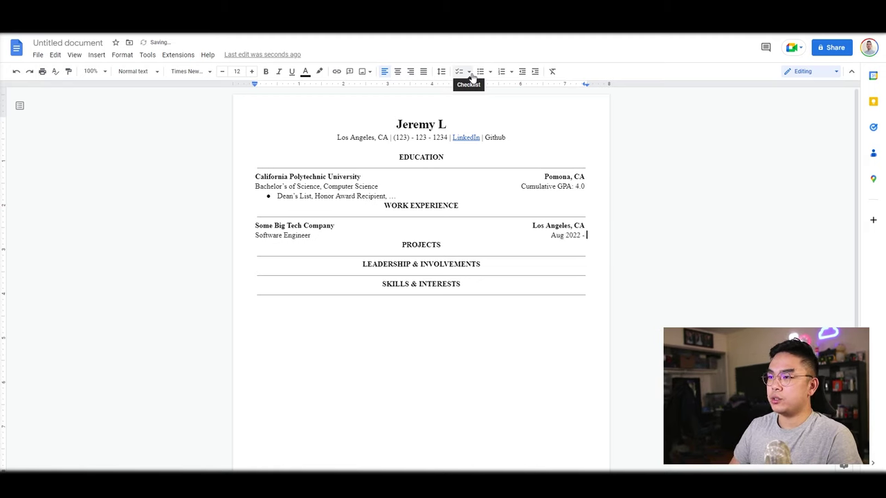
type("Present")
key("Return")
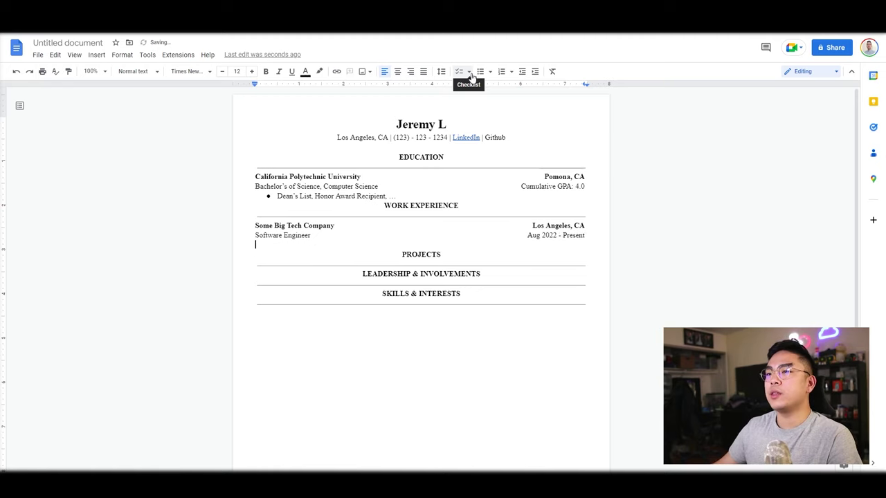
Step: Paste two placeholder bullets under Software Engineer and type Another Big Tech Company
left_click(481, 71)
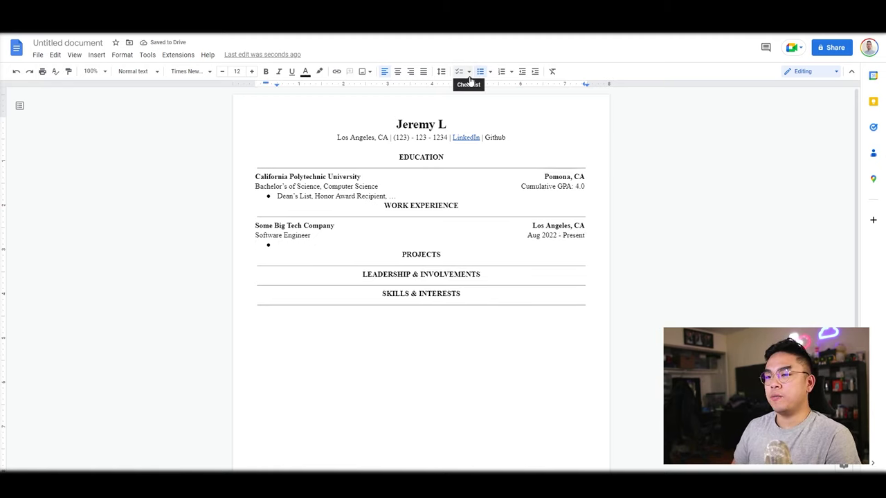
key("ctrl+v")
type("Another Big Resum")
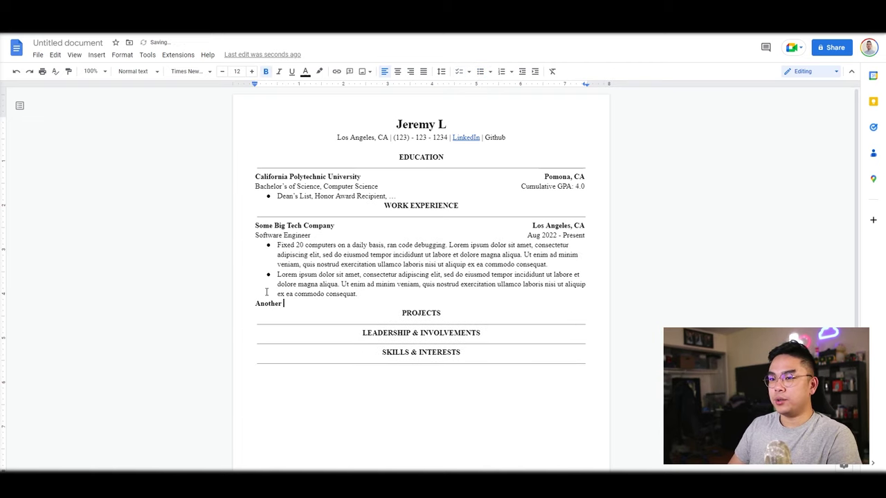
key("BackSpace")
key("BackSpace")
key("BackSpace")
key("BackSpace")
key("BackSpace")
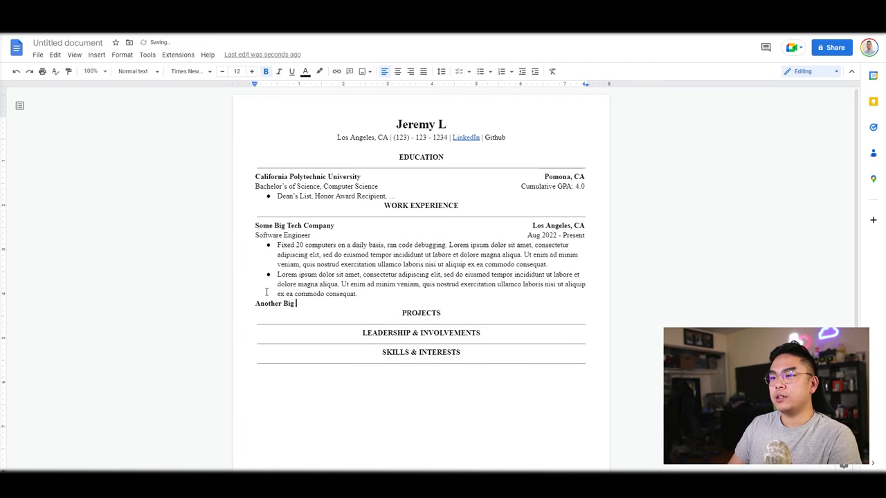
type("Tech Company")
key("Return")
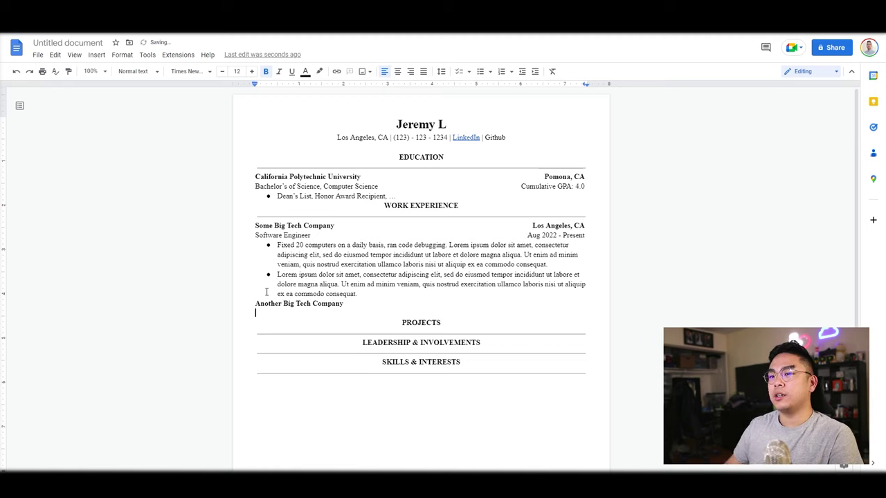
key("Left")
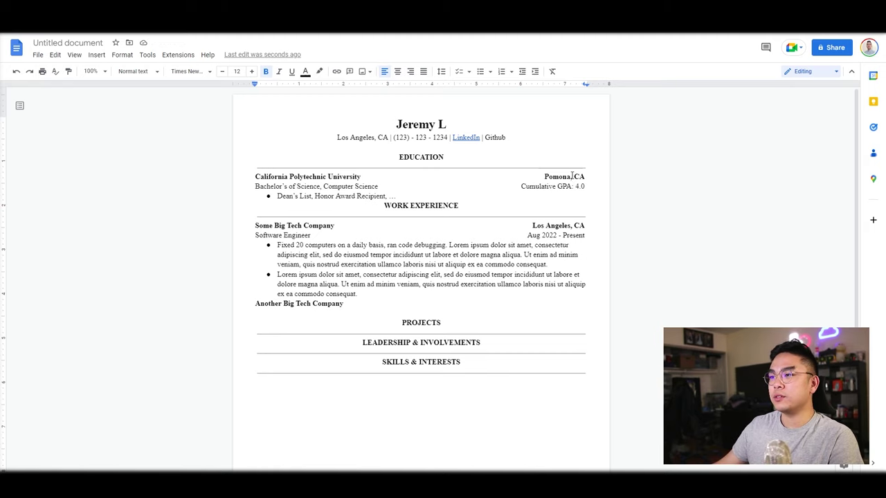
Step: Add two pasted lorem ipsum bullets for the Product Manager, July 2021 - Aug 2022 role
type("Los Angeles, CA Product Manager\tJuly 2021 - Aug 2022")
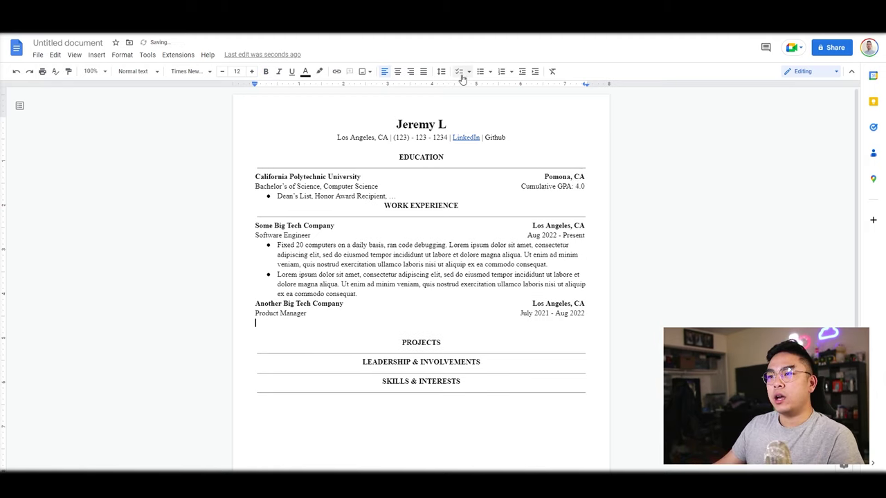
left_click(480, 71)
type("Lorem ipsum dolor sit amet, consectetur adipiscing elit, sed do eiusmod tempor incididunt ut labore et dolore magna aliqua. Ut enim ad minim veniam, quis nostrud exercitation ullamco laboris nisi ut aliquip ex ea commodo consequat.")
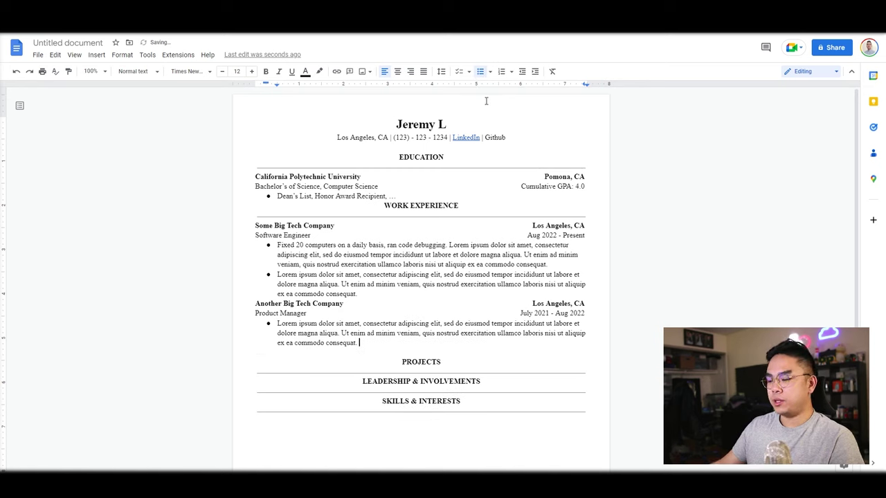
key("Return")
type("Lorem ipsum dolor sit amet, consectetur adipiscing elit, sed do eiusmod tempor incididunt ut labore et dolore magna aliqua. Ut enim ad minim veniam, quis nostrud exercitation ullamco laboris nisi ut aliquip ex ea commodo consequat.")
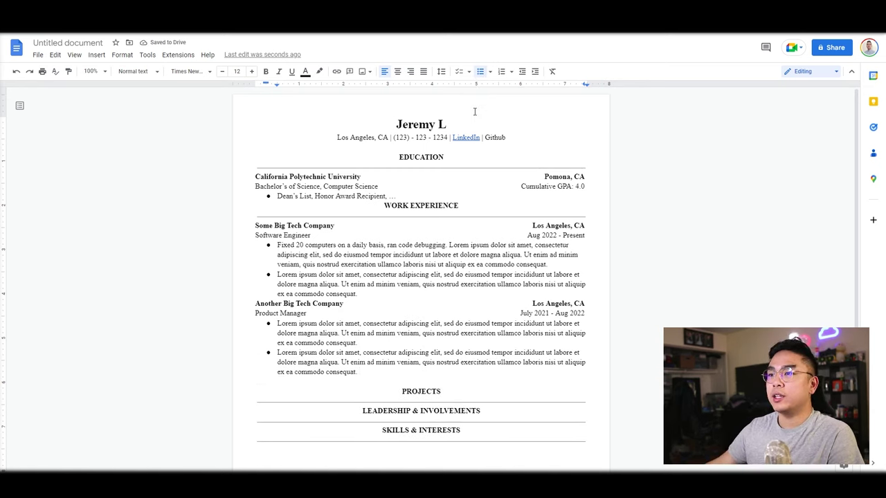
left_click(440, 139)
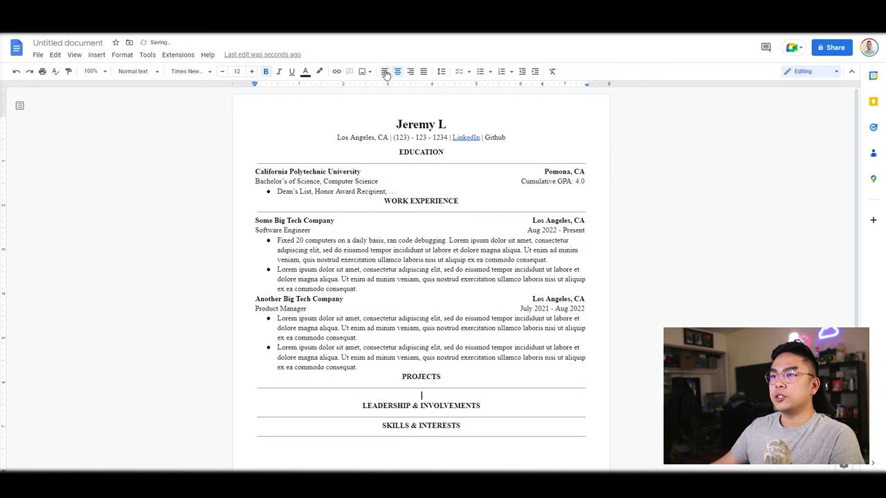
Step: Paste bulleted project entries, starting with Python Automatic Checkout Bot, under PROJECTS
left_click(480, 71)
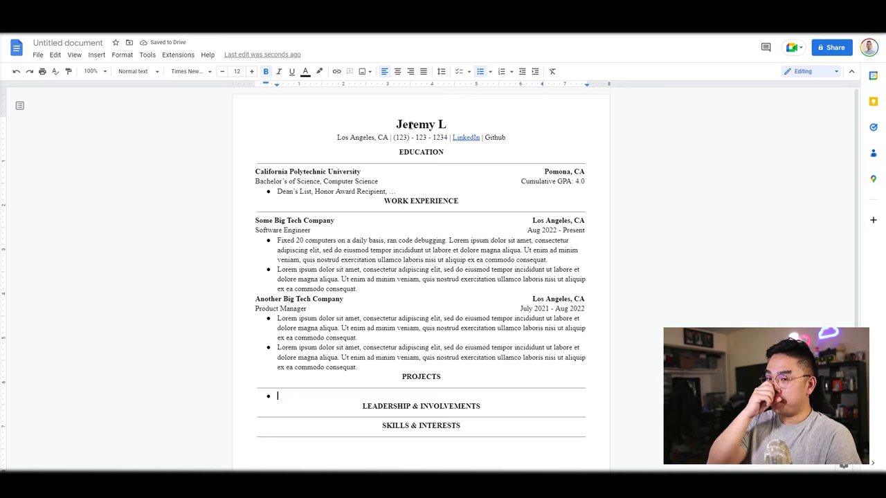
type("Python Automatic Checkout Bot")
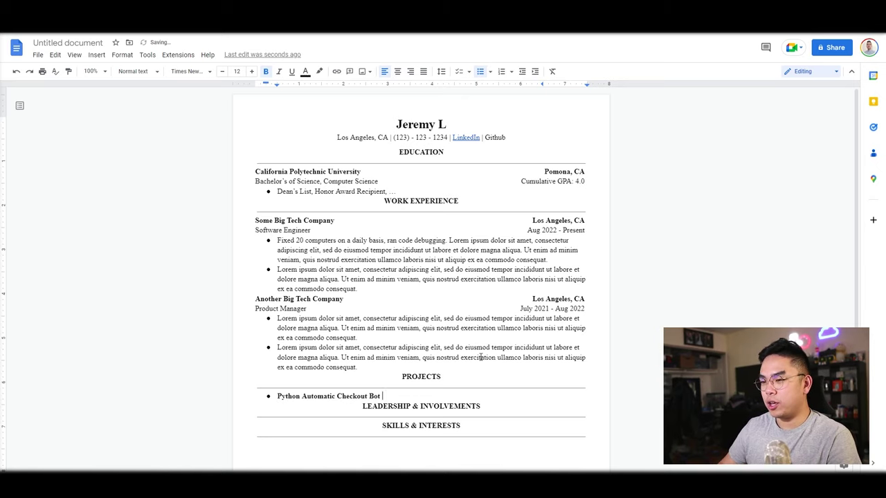
type("Lorem ipsum dolor sit amet, consectetur adipiscing elit, sed do eiusmod tempor incididunt ut labore et dolore magna aliqua. Ut enim ad minim veniam, quis nostrud exercitation ullamco laboris nisi ut aliquip ex ea commodo consequat. Java MySQL Integration Project - Lorem ipsum dolor sit amet, consectetur adipiscing elit, sed do eiusmod tempor incididunt ut labore et dolore magna aliqua. Ut enim ad minim veniam, quis nostrud exercitation ullamco laboris nisi ut aliquip ex ea commodo consequat.")
scroll(480, 357, "down", 3)
scroll(457, 354, "up", 3)
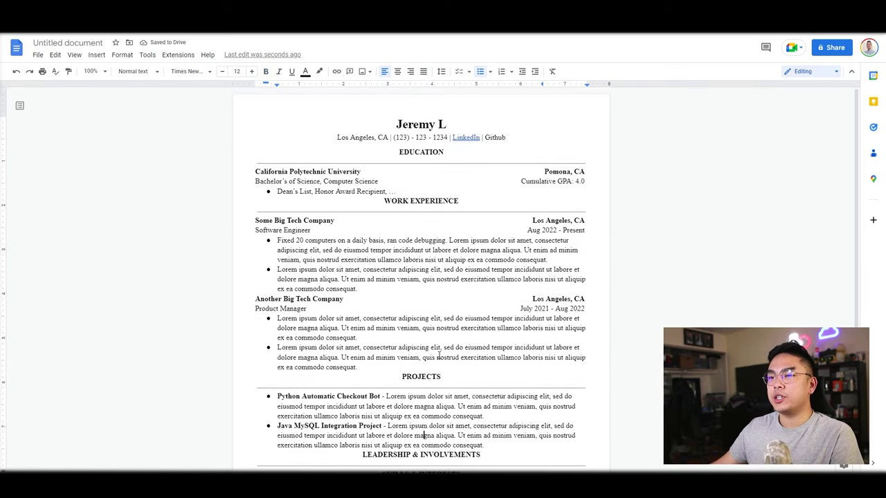
scroll(587, 355, "down", 3)
Step: Add bold-labelled bullets: Languages: English, Indonesian and Hobbies: Bowling, 3D Printing, Video Games, Camping
left_click(587, 355)
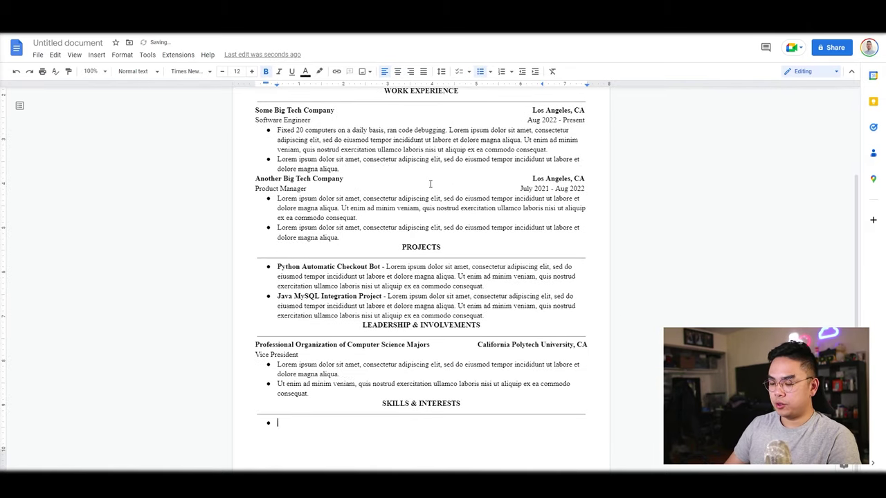
type("Langua")
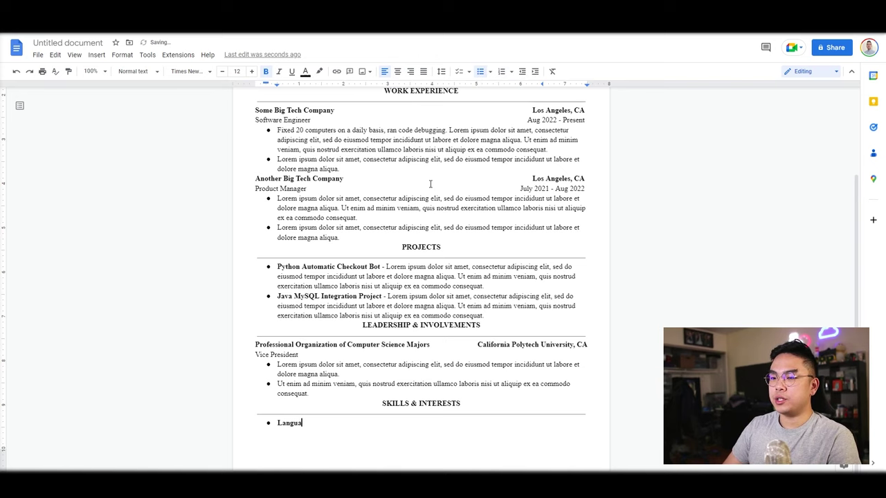
type("ges:")
key("ctrl+b")
type("English")
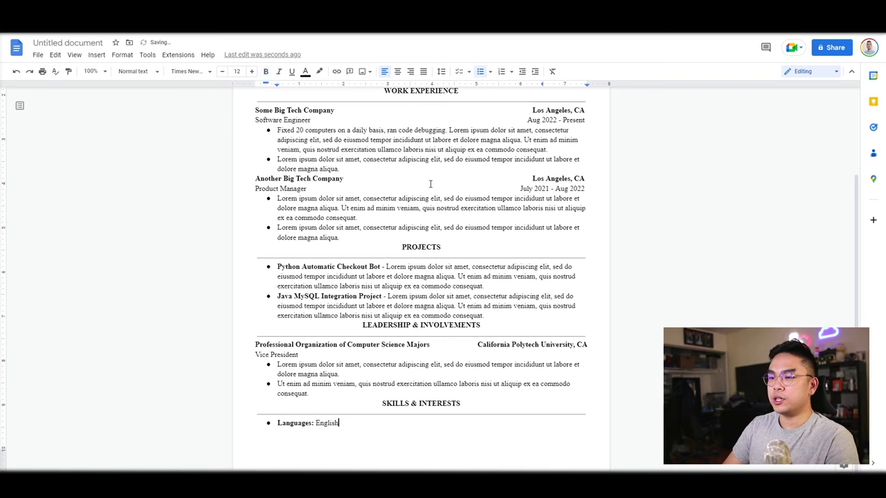
type(", Indonesian, ....")
key("Return")
key("ctrl+b")
type("H")
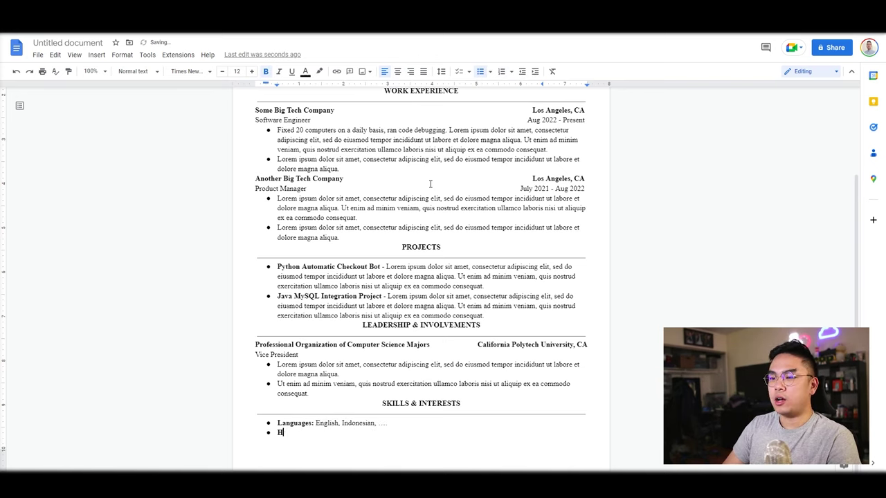
type("obbies:")
key("ctrl+b")
type("Bo")
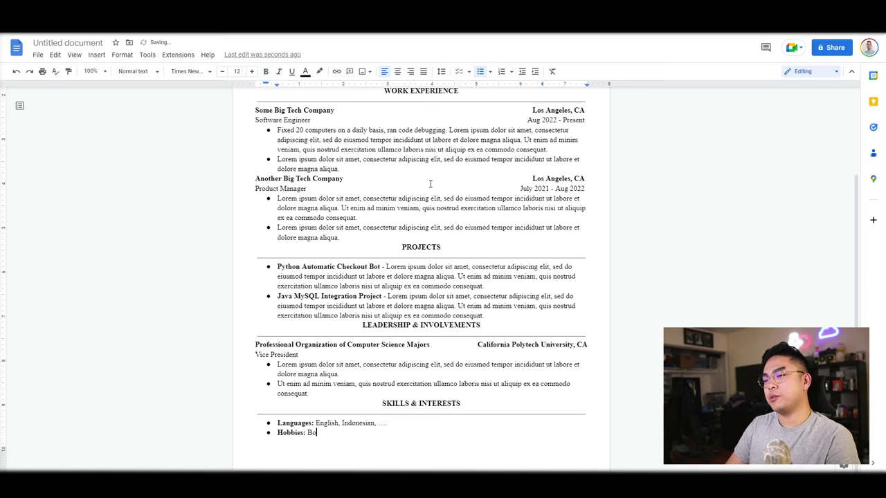
type("wling, 3D Printing, Video Games, Camping")
Step: Reduce the entire resume's text from 12 to 11 point
scroll(570, 322, "up", 2)
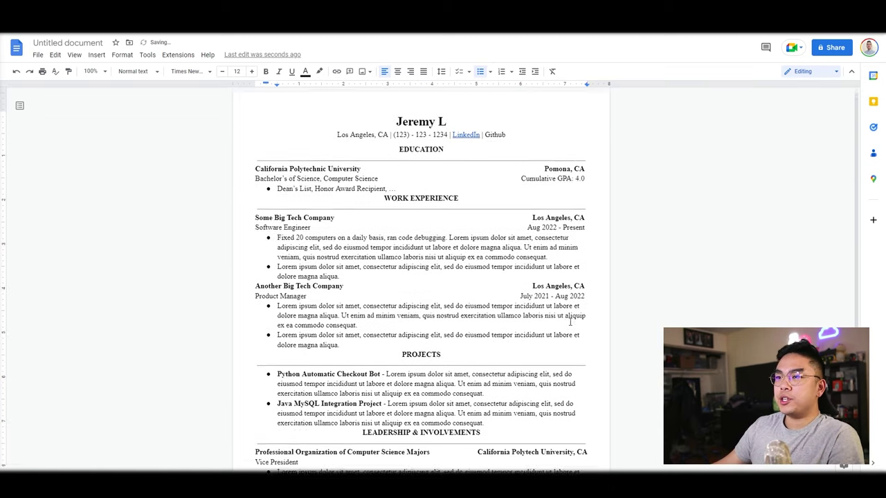
scroll(570, 322, "down", 3)
scroll(592, 319, "up", 3)
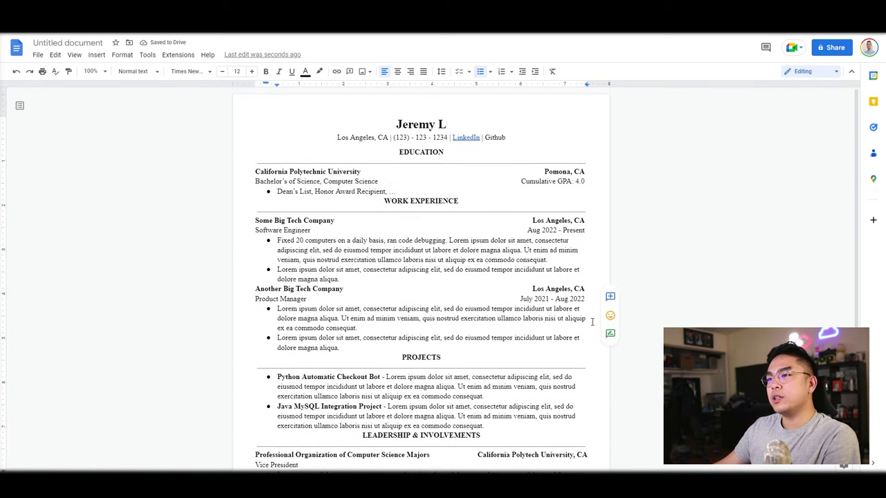
scroll(593, 322, "down", 3)
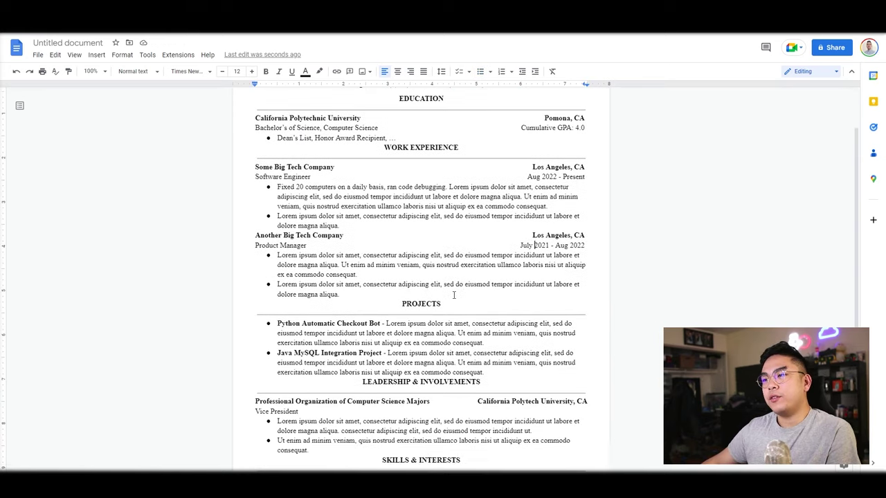
key("ctrl+a")
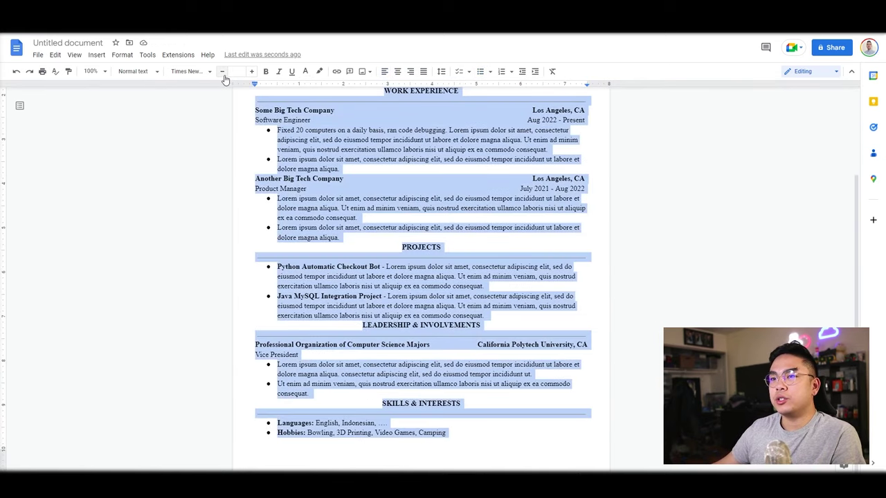
left_click(222, 71)
scroll(389, 275, "up", 3)
left_click(389, 276)
scroll(413, 416, "down", 3)
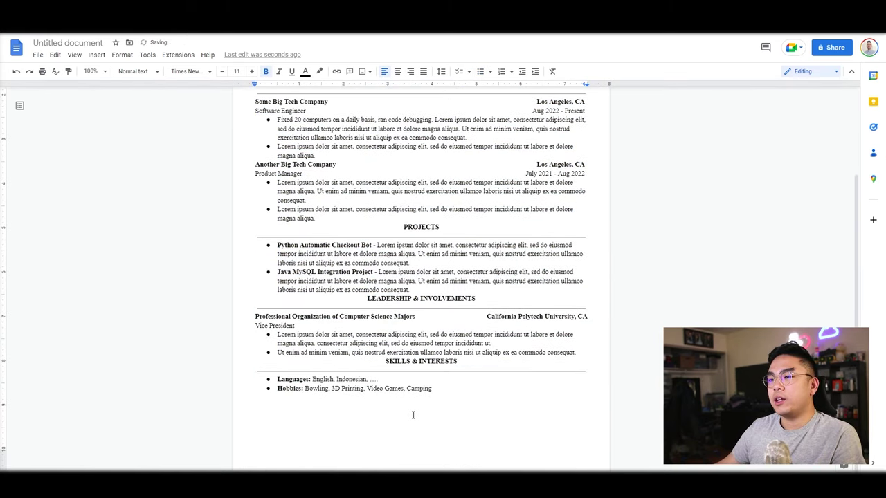
left_click(417, 453)
Step: Return to the top of the resume and select the whole document again
scroll(419, 456, "up", 1)
scroll(419, 457, "up", 2)
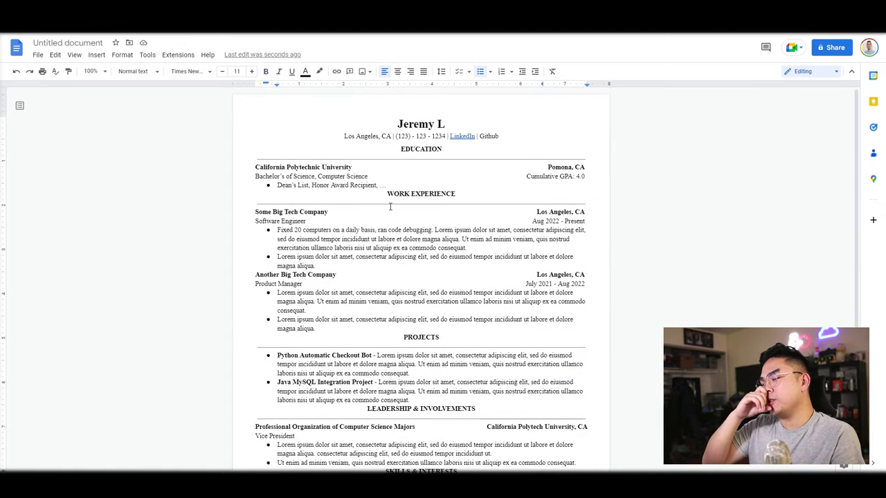
key("ctrl+a")
Step: Enlarge all the resume text from 11 back to 12 point
key("ctrl+shift+period")
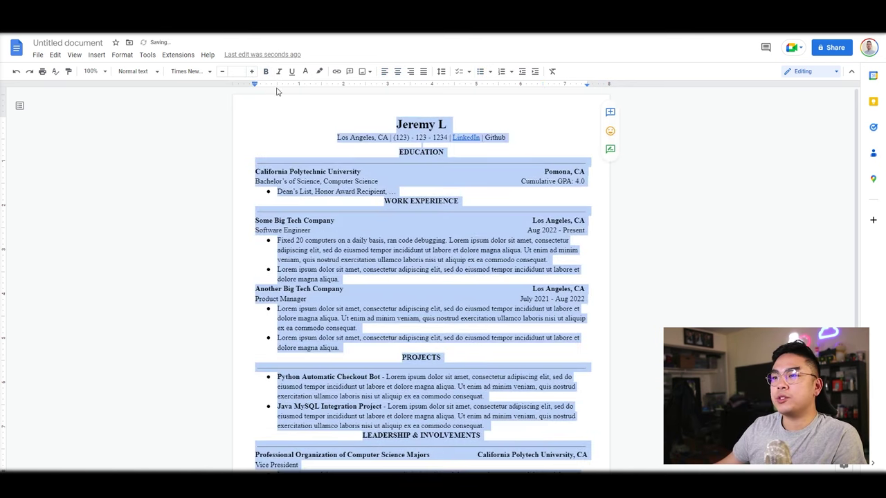
left_click(396, 157)
scroll(447, 200, "down", 3)
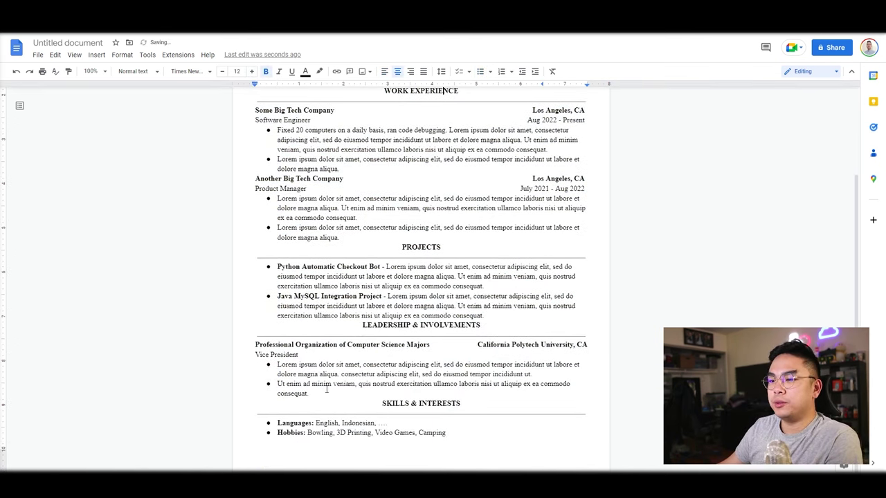